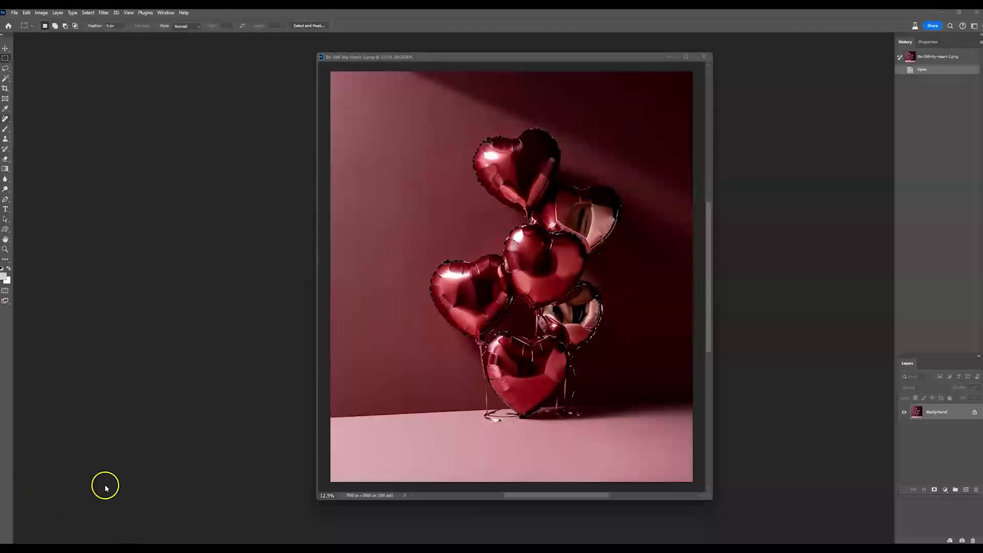
- Reposition the balloon photo's window and check its height in Image Size, closing without changes
{"action": "left_click_drag", "start_coordinate": [541, 58], "coordinate": [576, 62]}
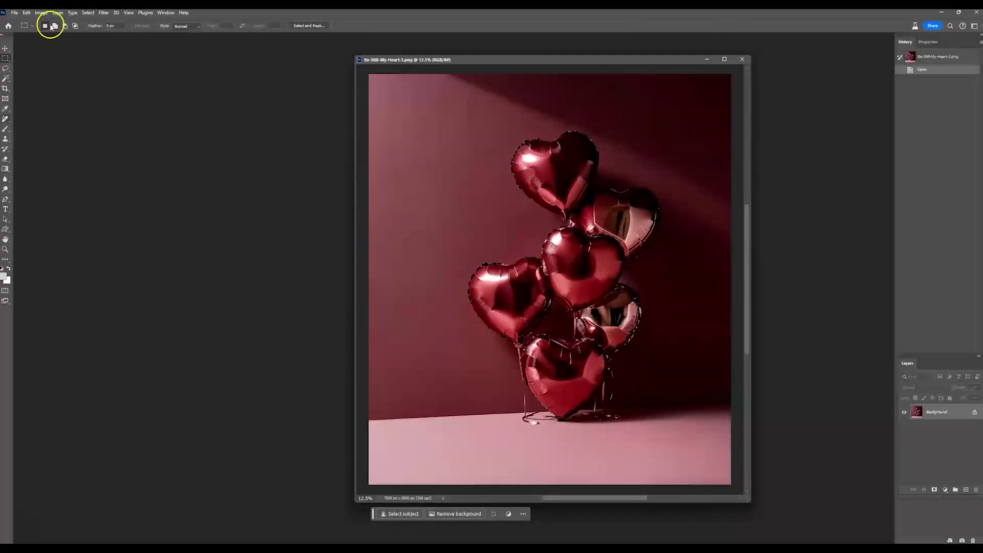
{"action": "left_click_drag", "start_coordinate": [461, 60], "coordinate": [457, 60]}
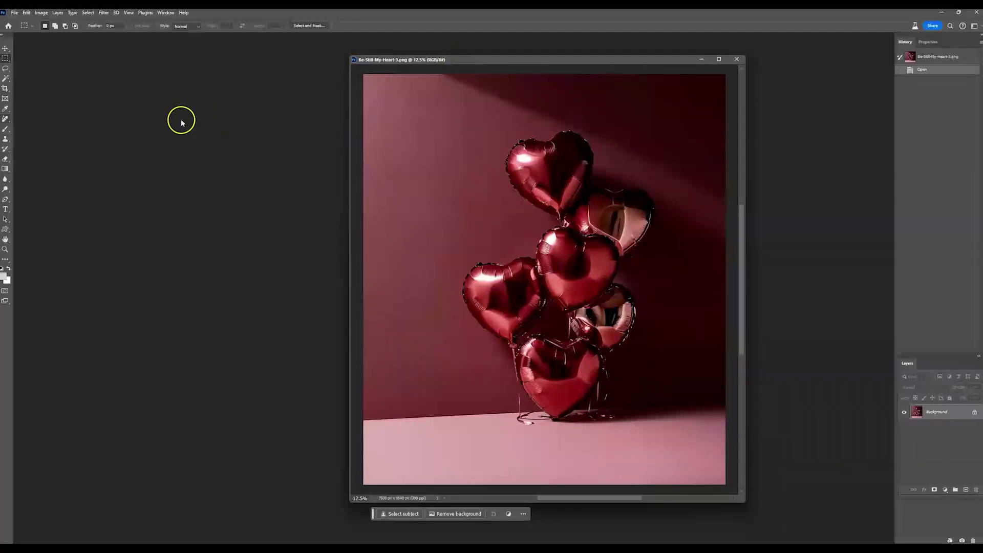
{"action": "left_click", "coordinate": [41, 13]}
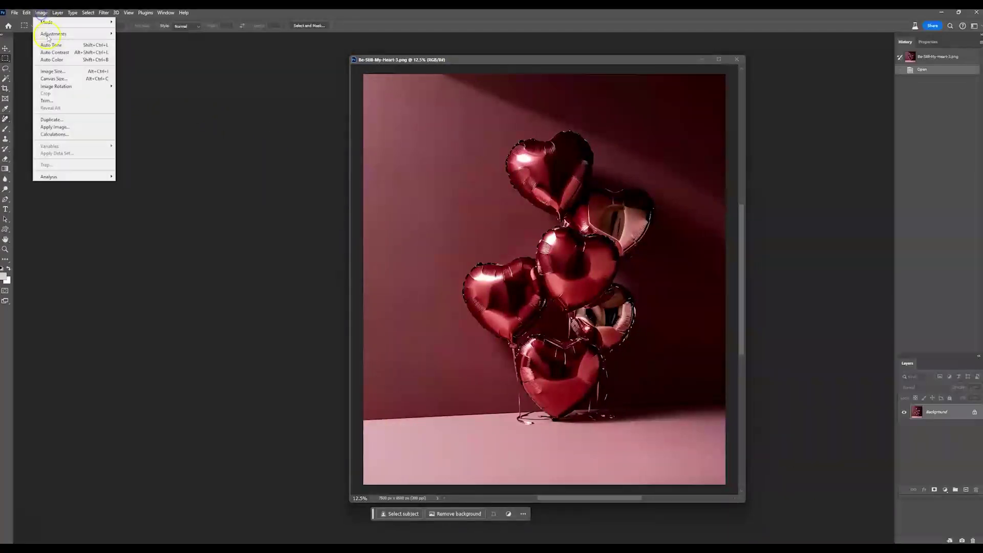
{"action": "left_click", "coordinate": [56, 71]}
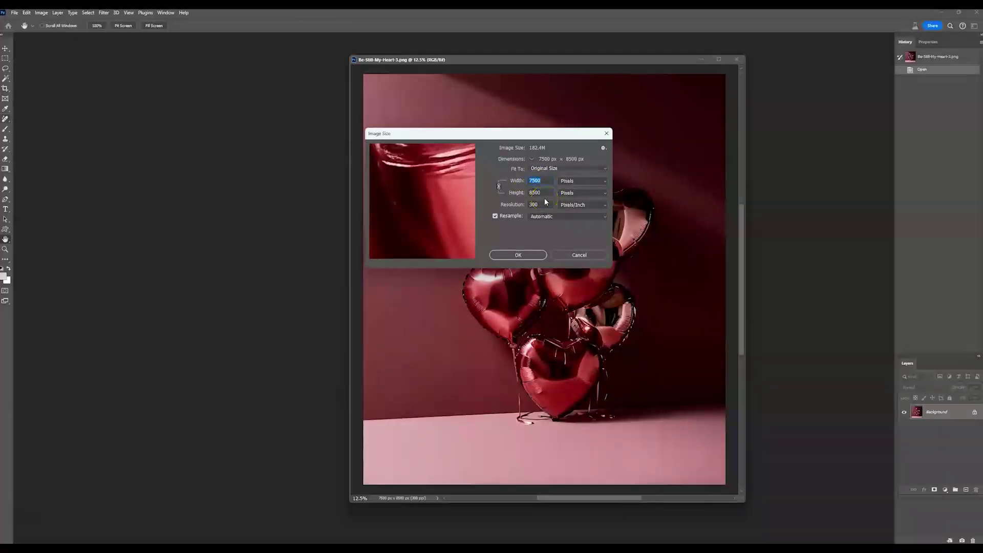
{"action": "left_click", "coordinate": [534, 194]}
{"action": "left_click", "coordinate": [505, 259]}
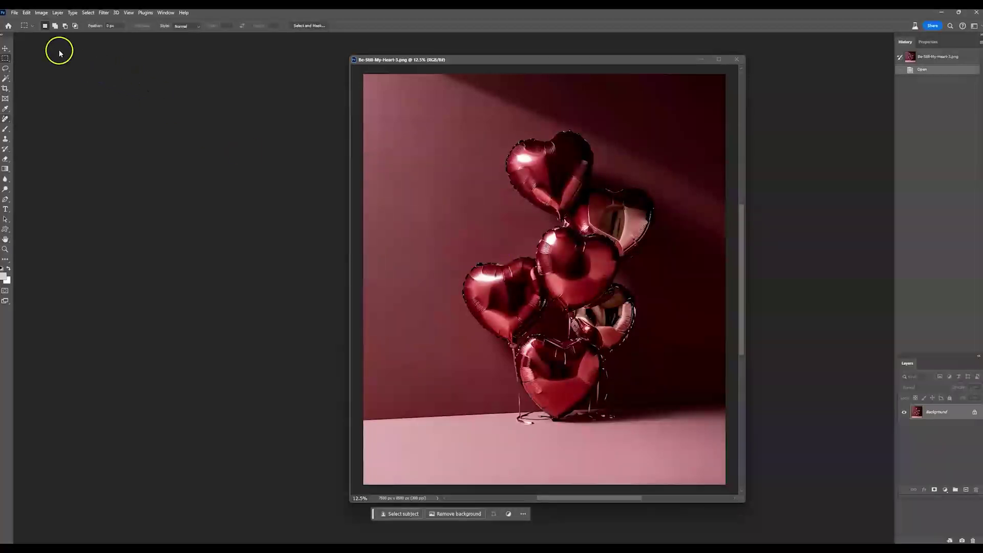
- Create a blank 8500 × 8500 px document and float it in its own window on the left
{"action": "left_click", "coordinate": [13, 13]}
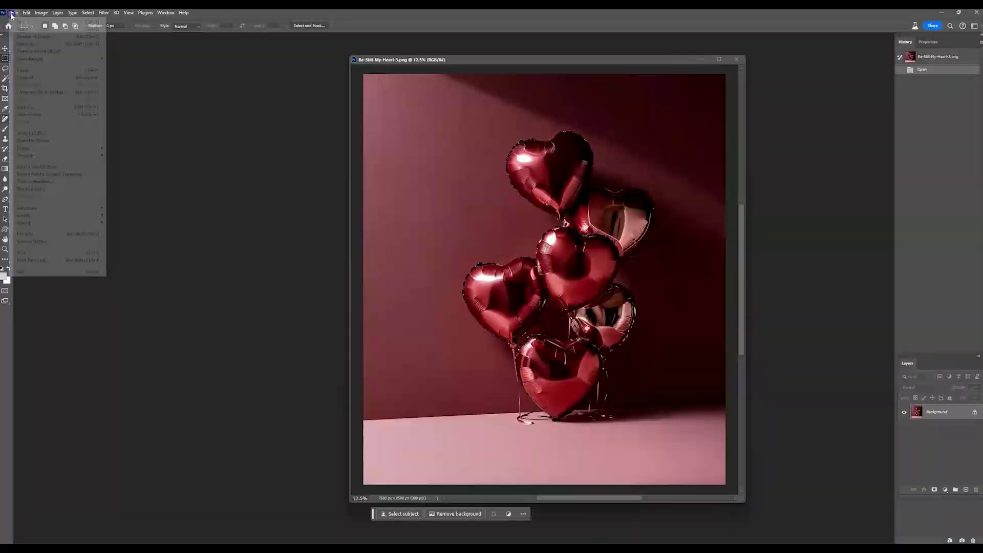
{"action": "left_click", "coordinate": [20, 23]}
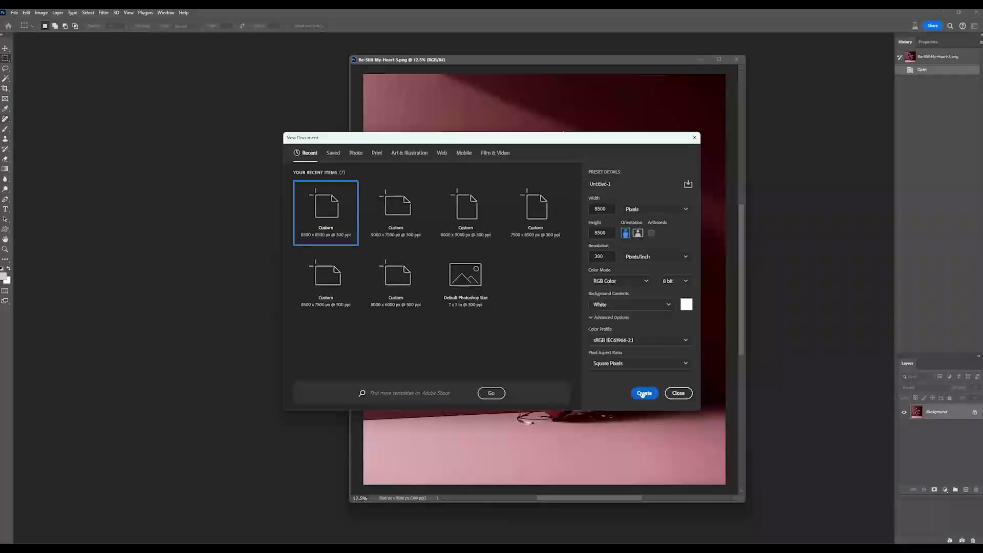
{"action": "left_click", "coordinate": [643, 393]}
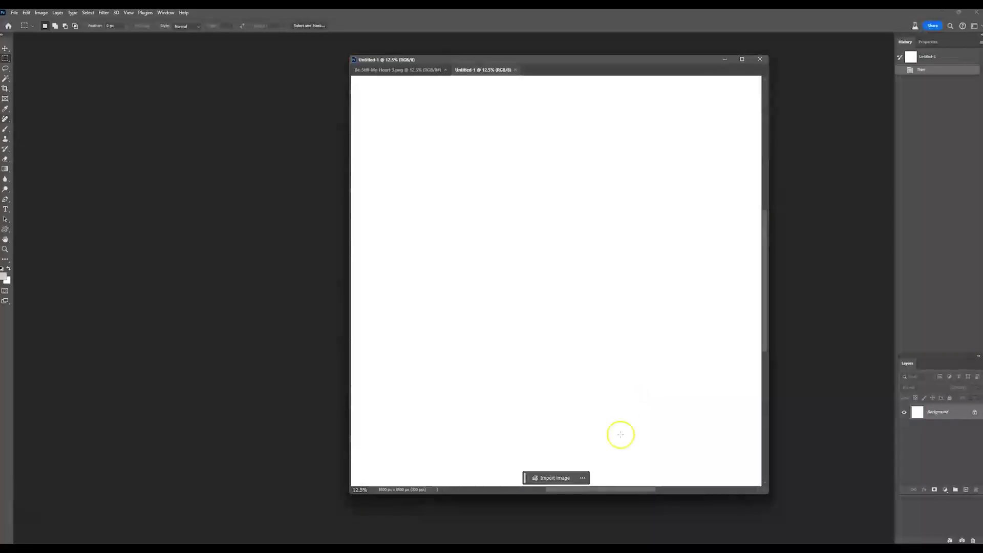
{"action": "left_click_drag", "start_coordinate": [492, 71], "coordinate": [217, 70]}
{"action": "left_click_drag", "start_coordinate": [380, 59], "coordinate": [330, 62]}
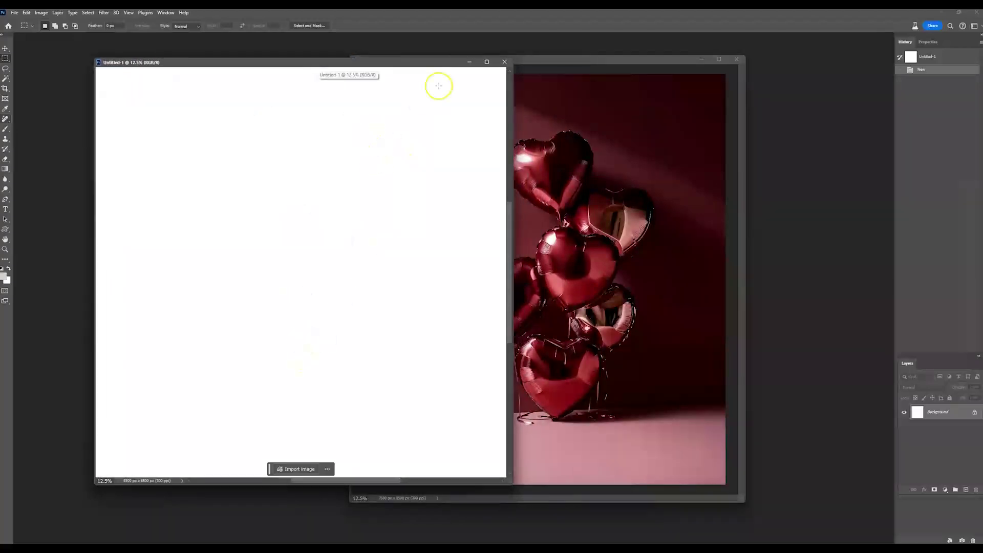
- Drag the balloon photo into Untitled-1 with the Move tool and minimize the original
{"action": "left_click", "coordinate": [584, 60]}
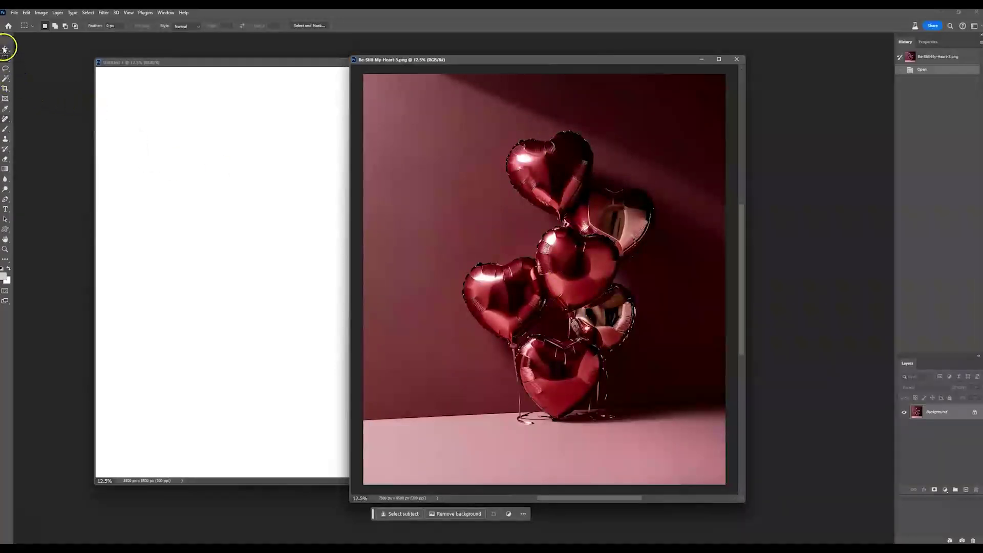
{"action": "left_click", "coordinate": [5, 49]}
{"action": "left_click_drag", "start_coordinate": [575, 235], "coordinate": [291, 228]}
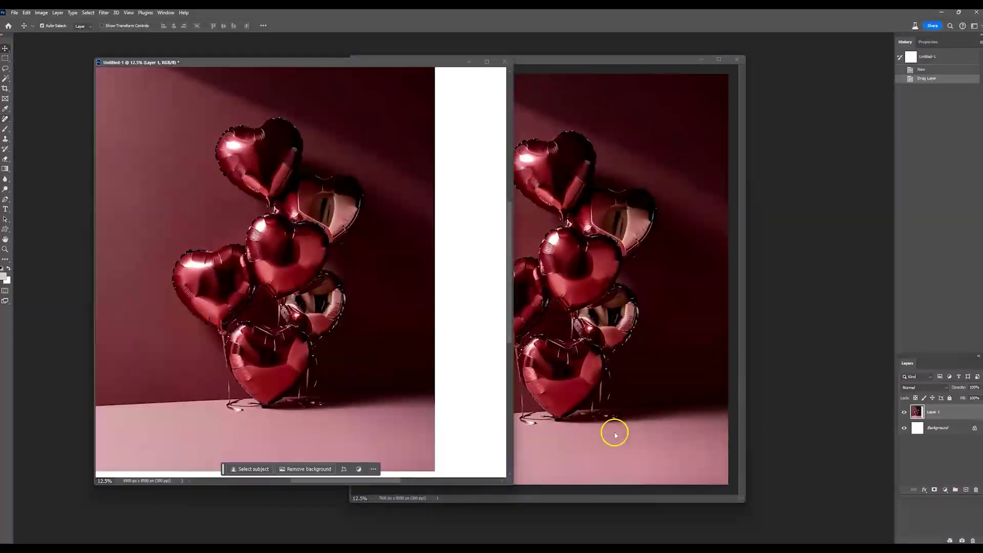
{"action": "left_click", "coordinate": [702, 62]}
{"action": "left_click", "coordinate": [701, 62]}
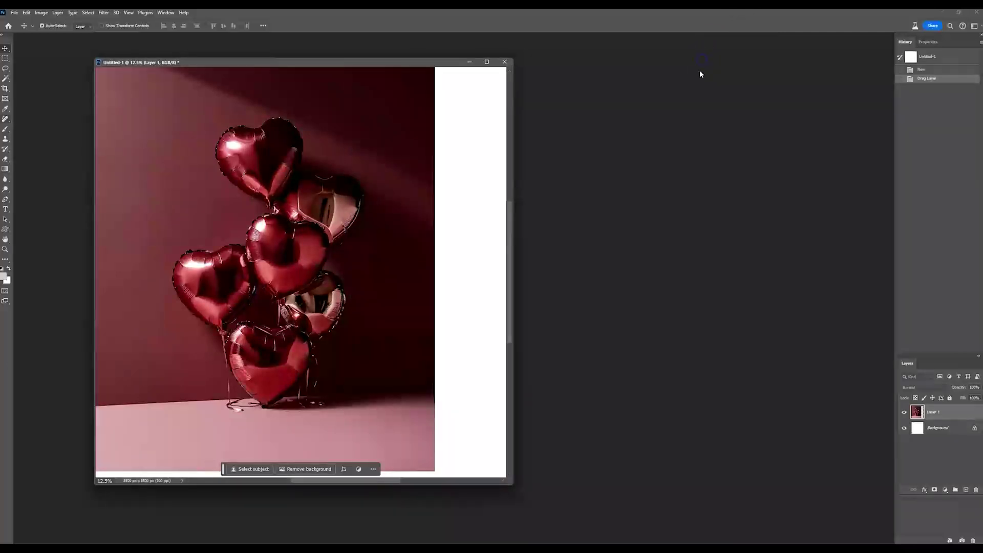
- Shift Layer 1 flush against the right edge, leaving a white strip on the left
{"action": "left_click_drag", "start_coordinate": [441, 62], "coordinate": [476, 42]}
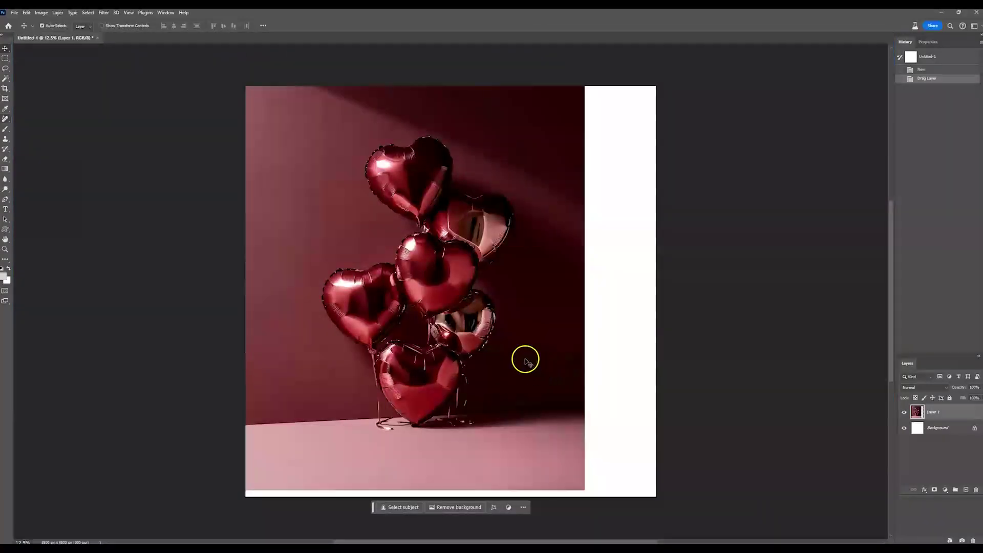
{"action": "left_click_drag", "start_coordinate": [435, 264], "coordinate": [507, 271]}
{"action": "left_click_drag", "start_coordinate": [621, 334], "coordinate": [621, 333]}
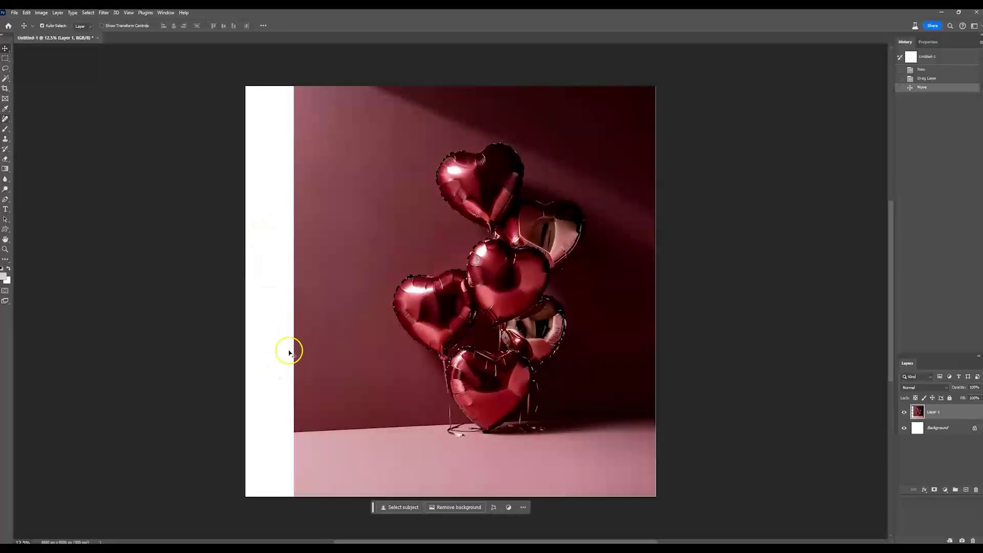
{"action": "mouse_move", "coordinate": [471, 338]}
{"action": "left_mouse_down"}
{"action": "mouse_move", "coordinate": [480, 338]}
{"action": "mouse_move", "coordinate": [476, 353]}
{"action": "left_mouse_up"}
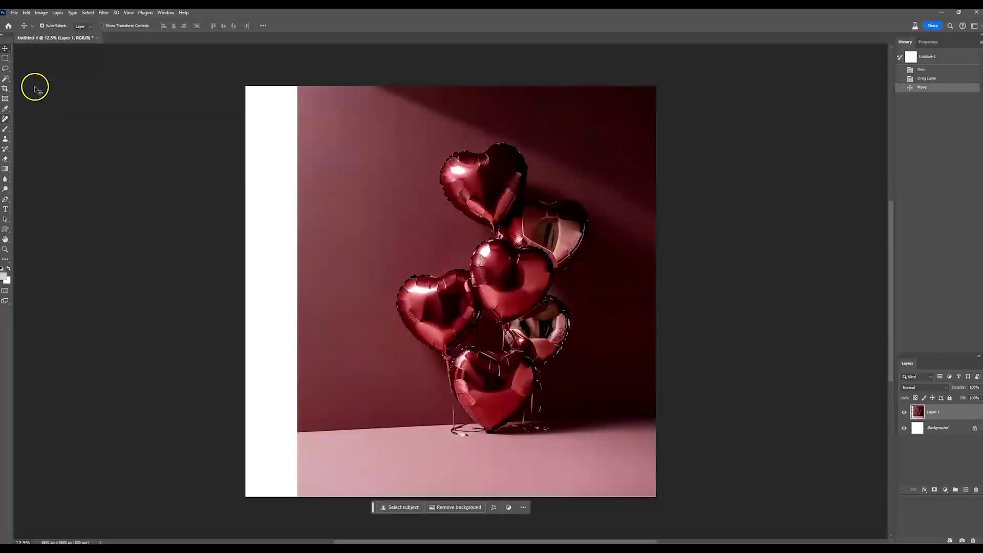
- Marquee a full-height left strip overlapping the photo and start Generative Fill with an empty prompt
{"action": "left_click", "coordinate": [5, 60]}
{"action": "left_click_drag", "start_coordinate": [6, 60], "coordinate": [29, 60]}
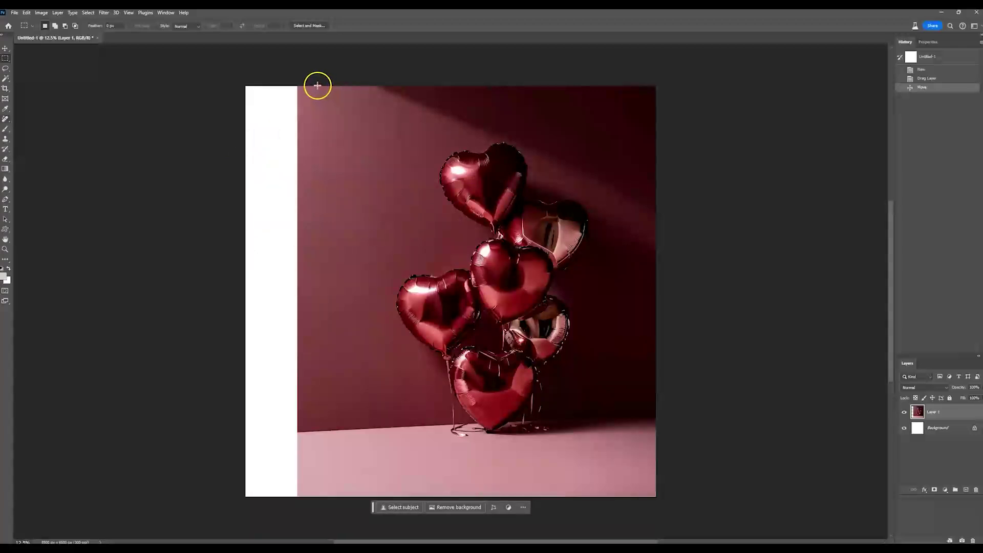
{"action": "left_click_drag", "start_coordinate": [321, 86], "coordinate": [245, 514]}
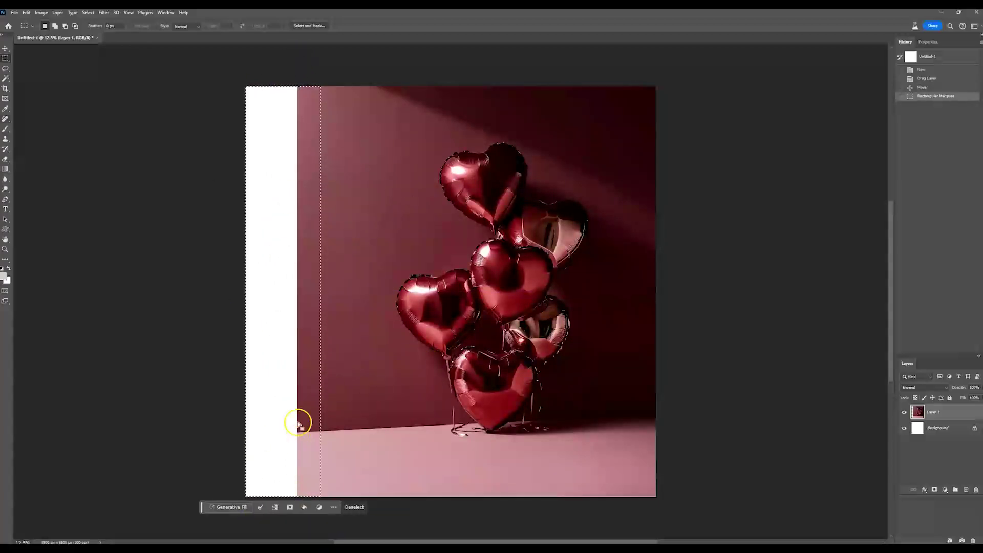
{"action": "left_click", "coordinate": [229, 508]}
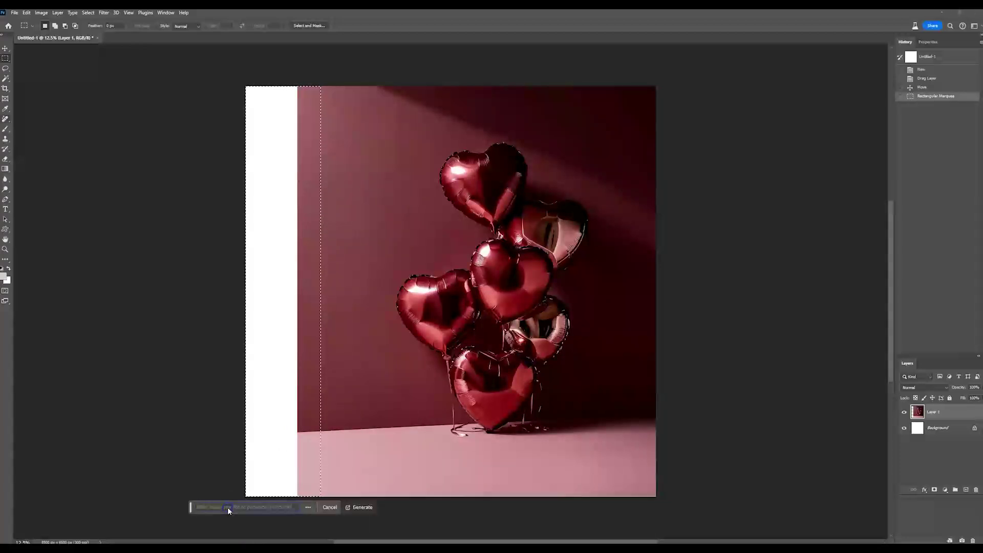
{"action": "left_click", "coordinate": [292, 507]}
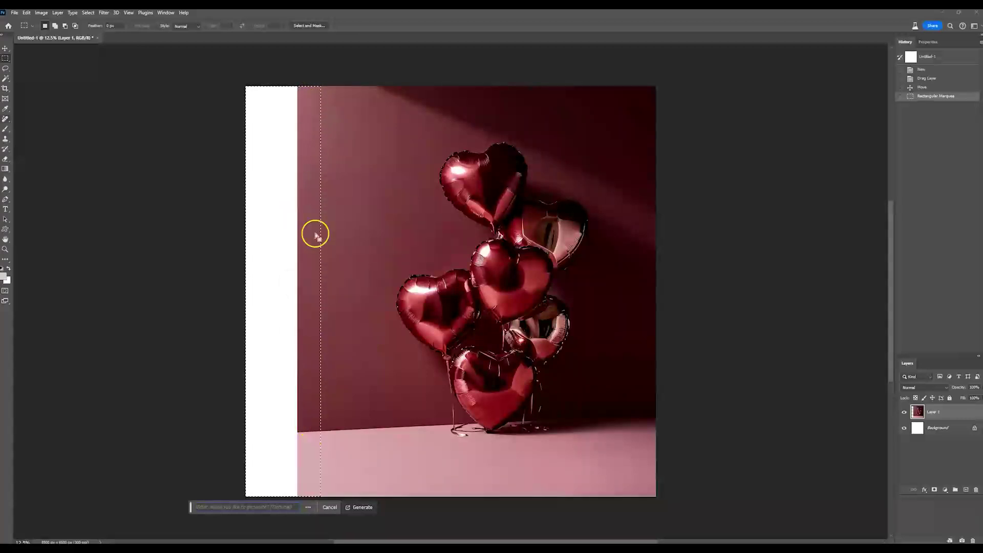
- Generate a prompt-less fill for the strip, compare its three variations, and keep the third
{"action": "left_click", "coordinate": [362, 510]}
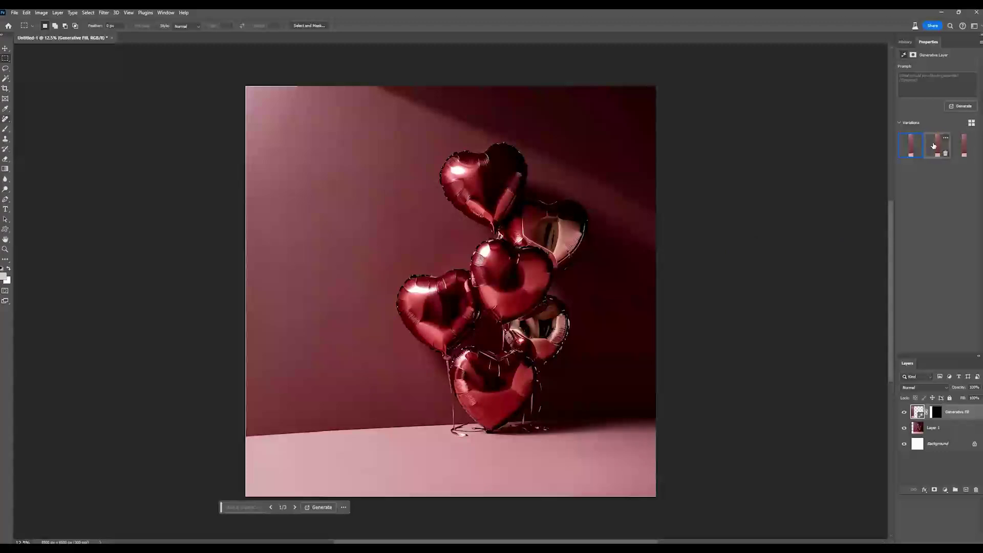
{"action": "left_click", "coordinate": [933, 146]}
{"action": "left_click", "coordinate": [960, 144]}
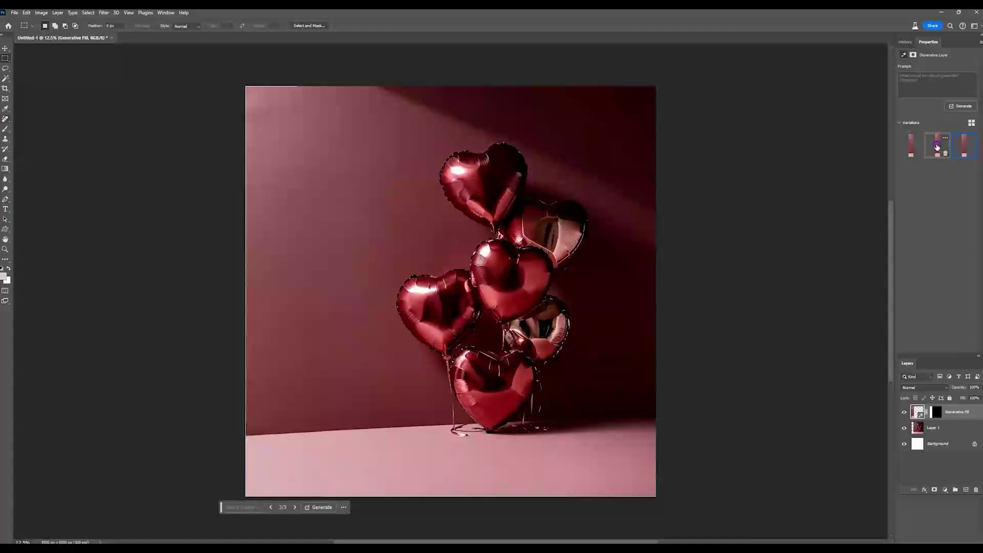
{"action": "left_click", "coordinate": [937, 147]}
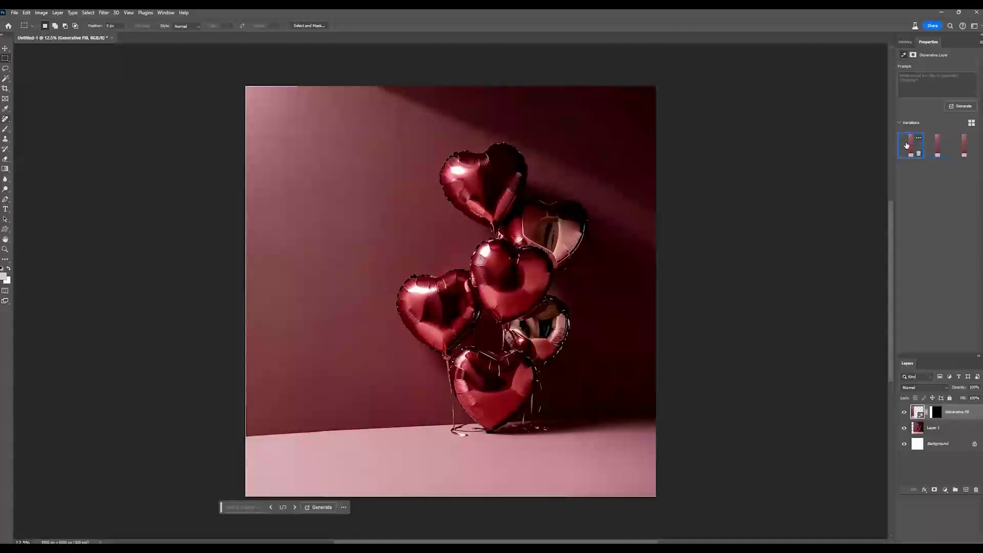
{"action": "left_click", "coordinate": [937, 145]}
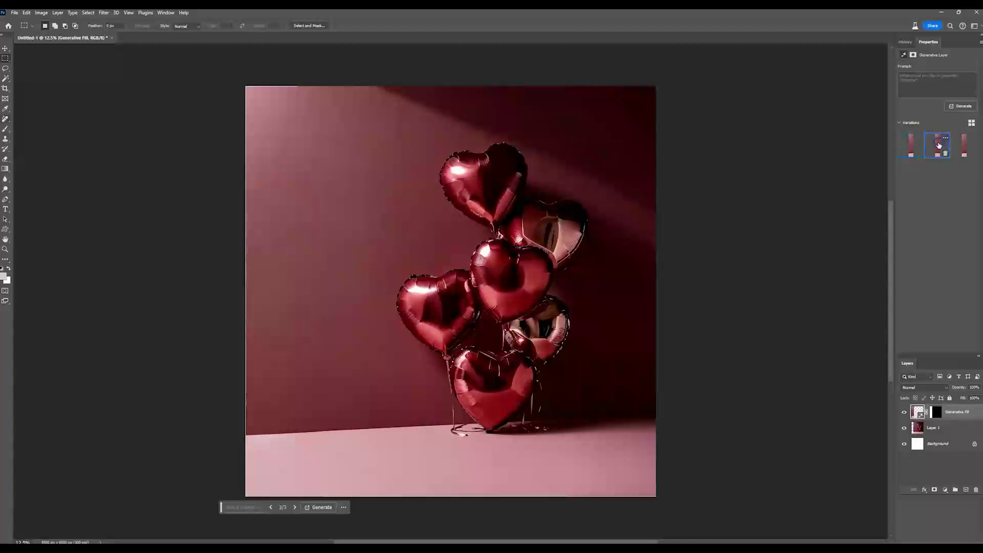
{"action": "left_click", "coordinate": [962, 148]}
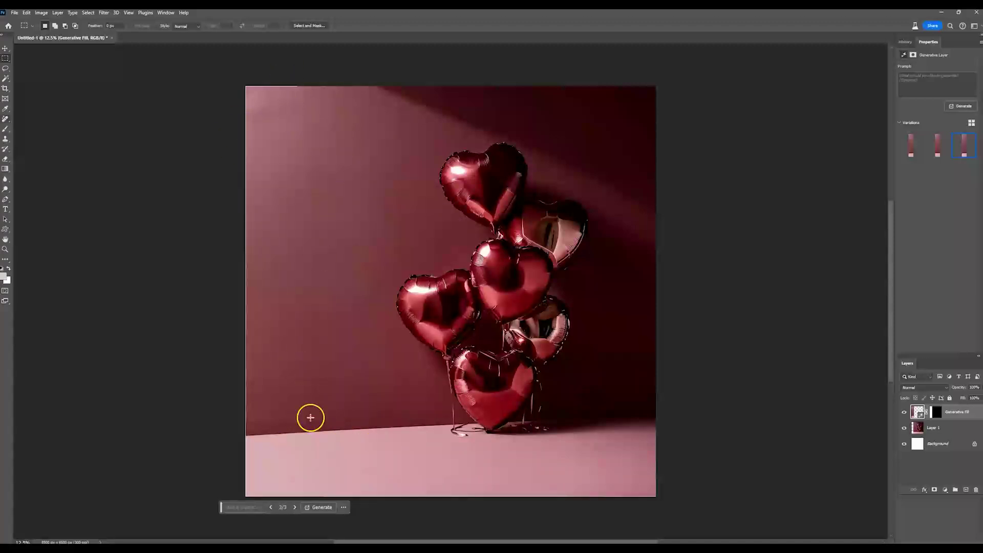
{"action": "mouse_move", "coordinate": [939, 149]}
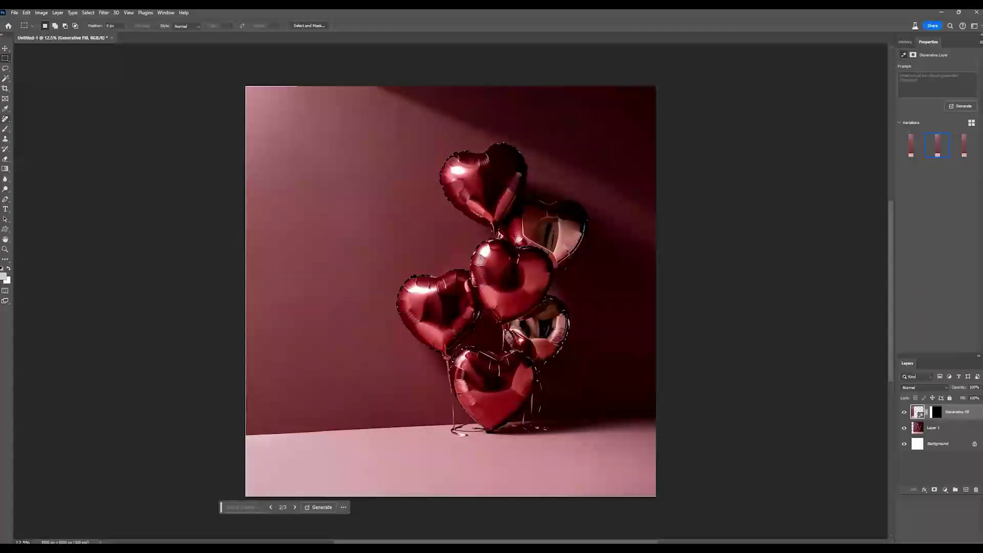
{"action": "left_click", "coordinate": [966, 144]}
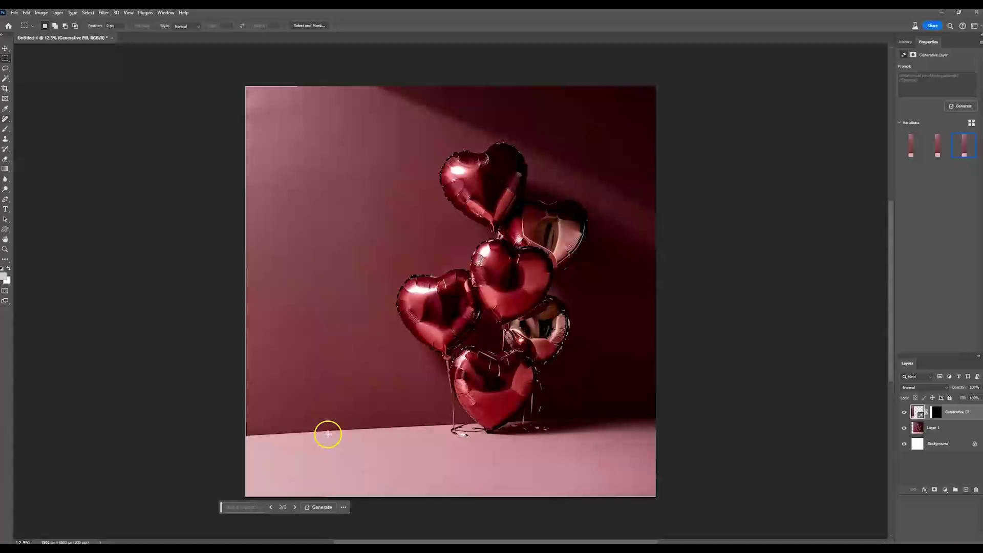
- Generate a second batch for six variations in total and keep the first
{"action": "left_click", "coordinate": [963, 107]}
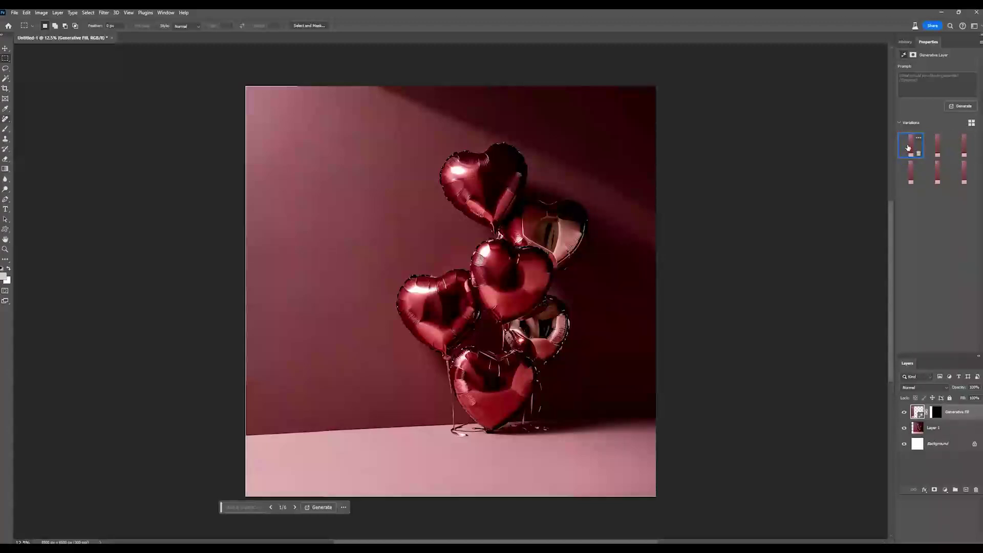
{"action": "left_click", "coordinate": [936, 144]}
{"action": "left_click", "coordinate": [963, 144]}
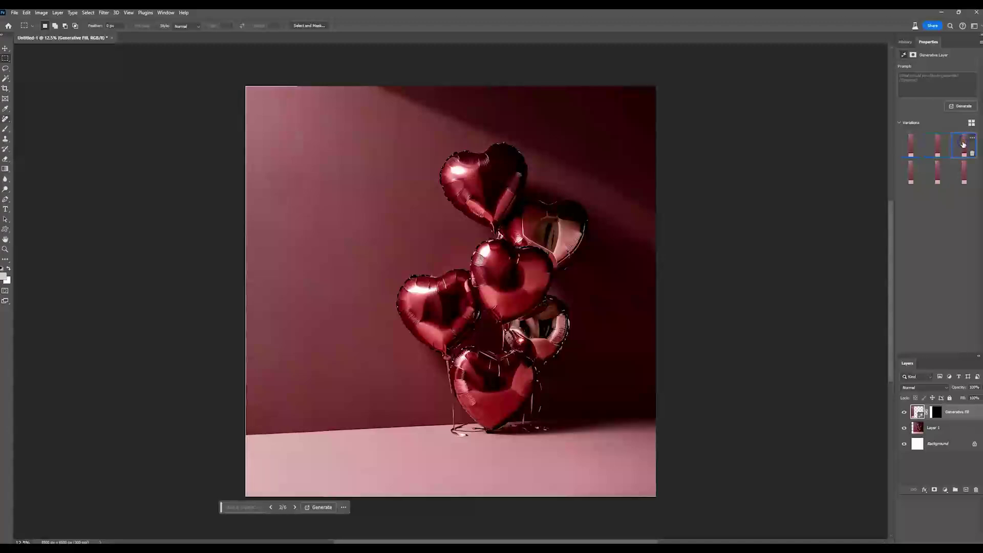
{"action": "left_click", "coordinate": [910, 147]}
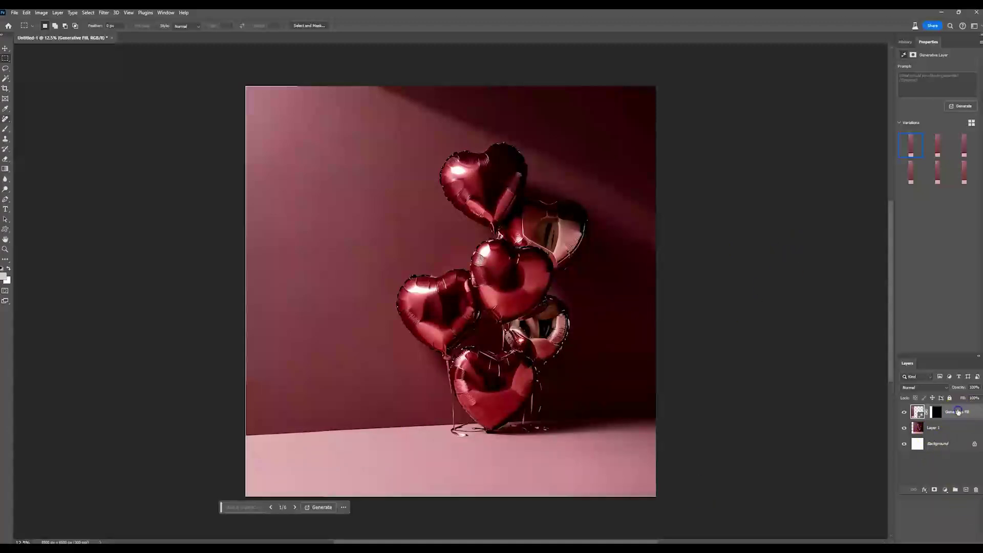
{"action": "left_click", "coordinate": [27, 13]}
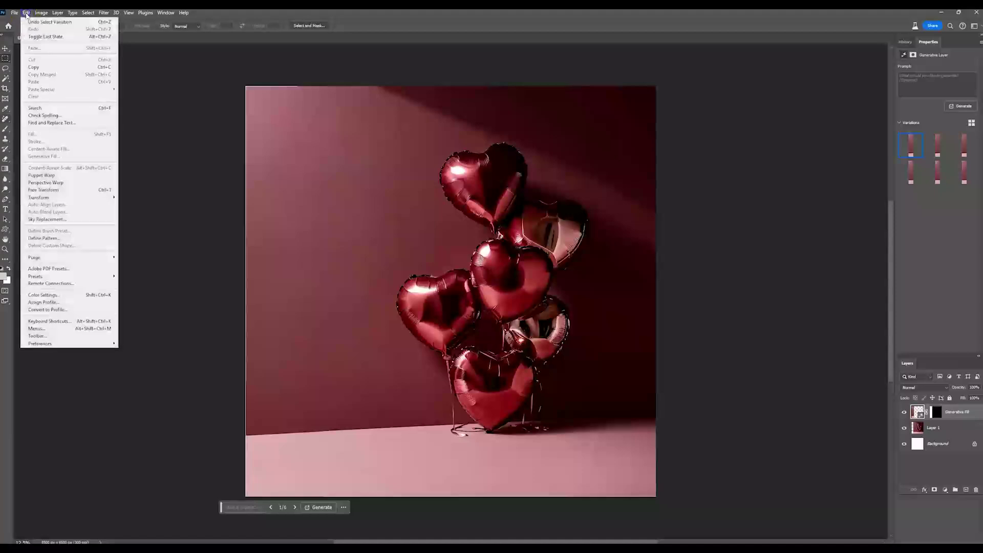
- Free Transform the Generative Fill layer, stretching its top edge up to the canvas top
{"action": "left_click", "coordinate": [54, 191]}
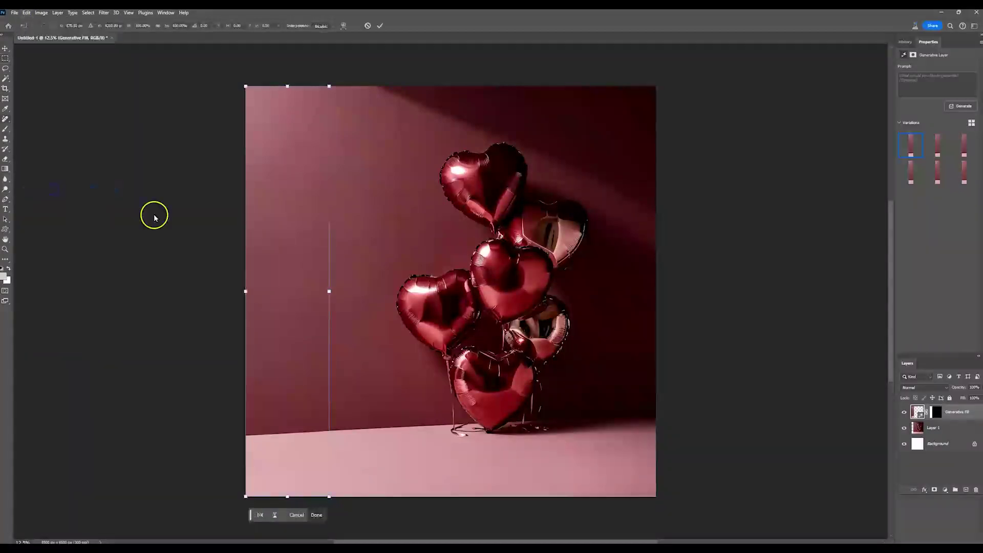
{"action": "left_click", "coordinate": [288, 86]}
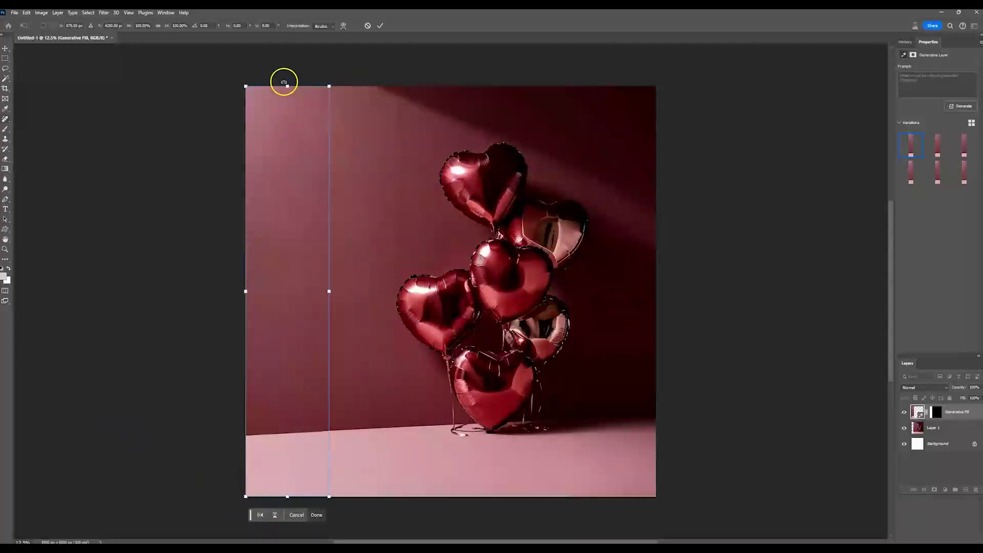
{"action": "left_click_drag", "start_coordinate": [287, 87], "coordinate": [288, 86]}
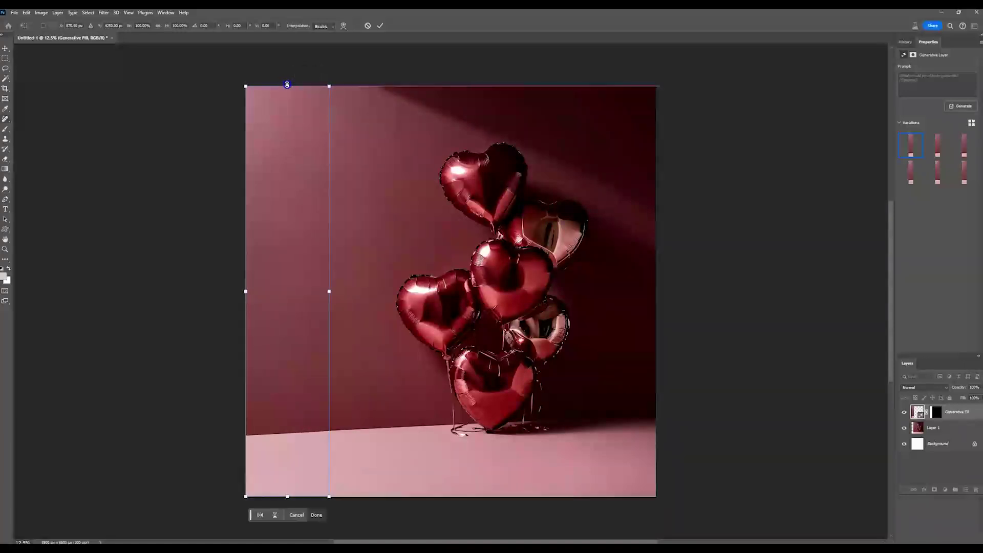
{"action": "left_click", "coordinate": [380, 26]}
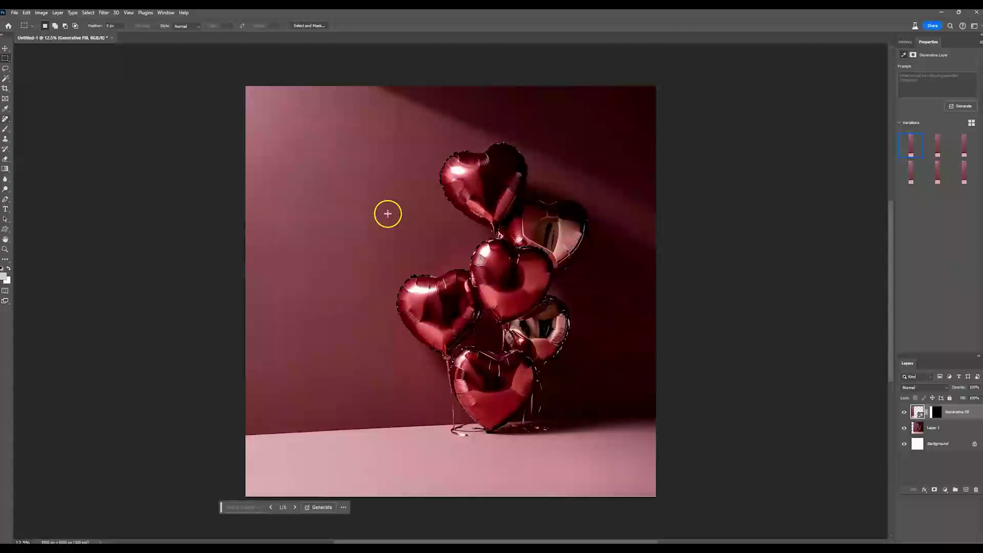
- Apply Add Noise at 11.55%, Uniform, to the Generative Fill layer with preview on
{"action": "left_click", "coordinate": [105, 14]}
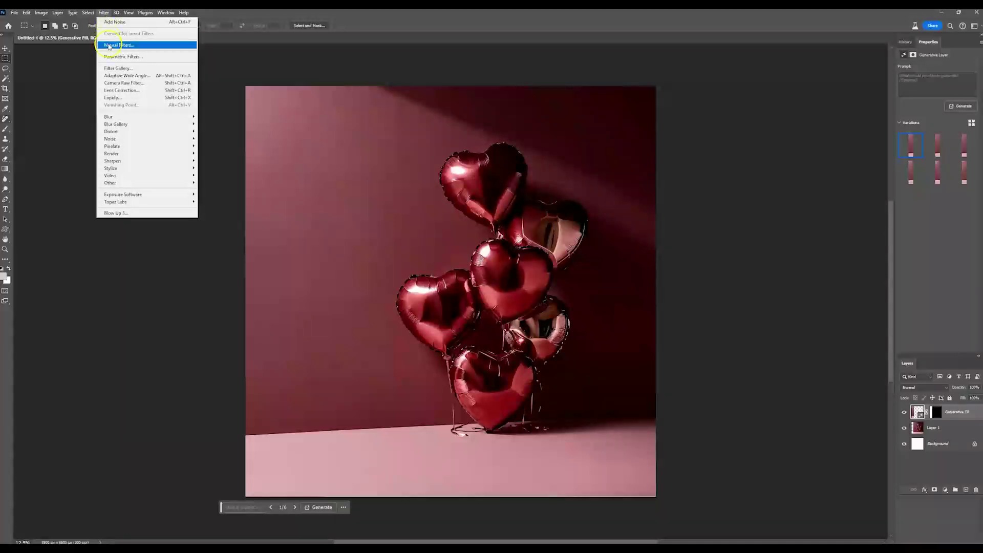
{"action": "mouse_move", "coordinate": [122, 143]}
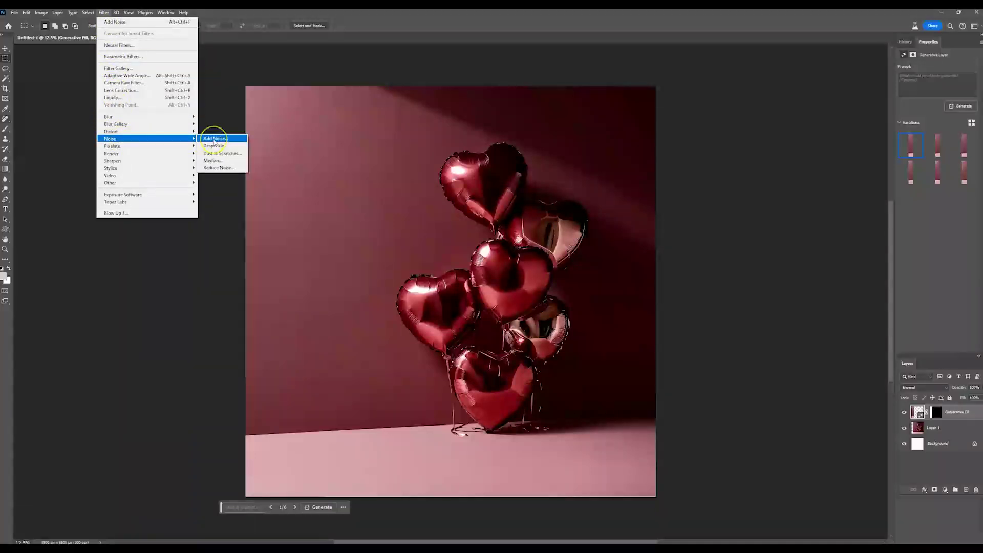
{"action": "left_click", "coordinate": [214, 141]}
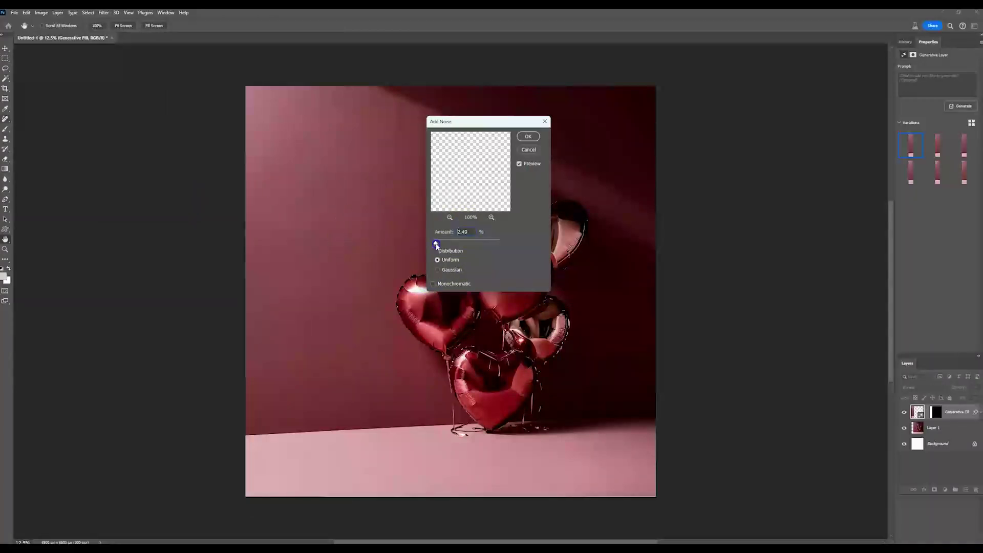
{"action": "left_click_drag", "start_coordinate": [436, 245], "coordinate": [438, 245]}
{"action": "left_click", "coordinate": [519, 164]}
{"action": "left_click", "coordinate": [528, 136]}
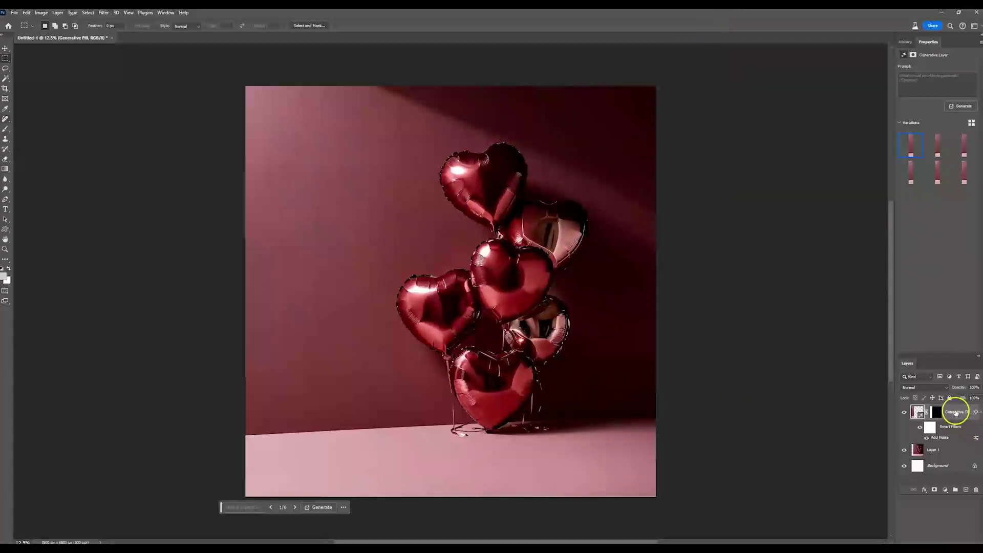
- Flatten Untitled-1 into one Background layer with Layer > Flatten Image
{"action": "left_click", "coordinate": [57, 13]}
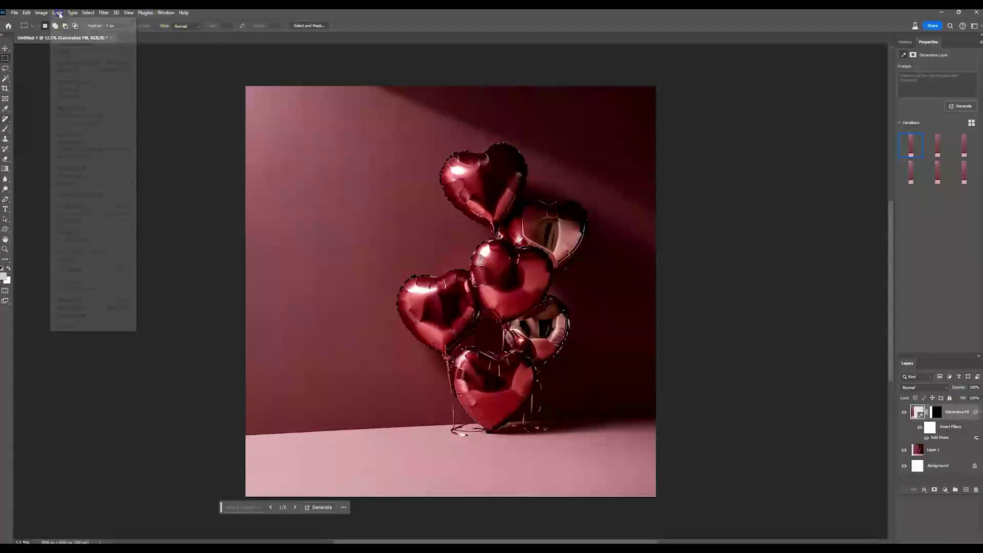
{"action": "left_click", "coordinate": [100, 315]}
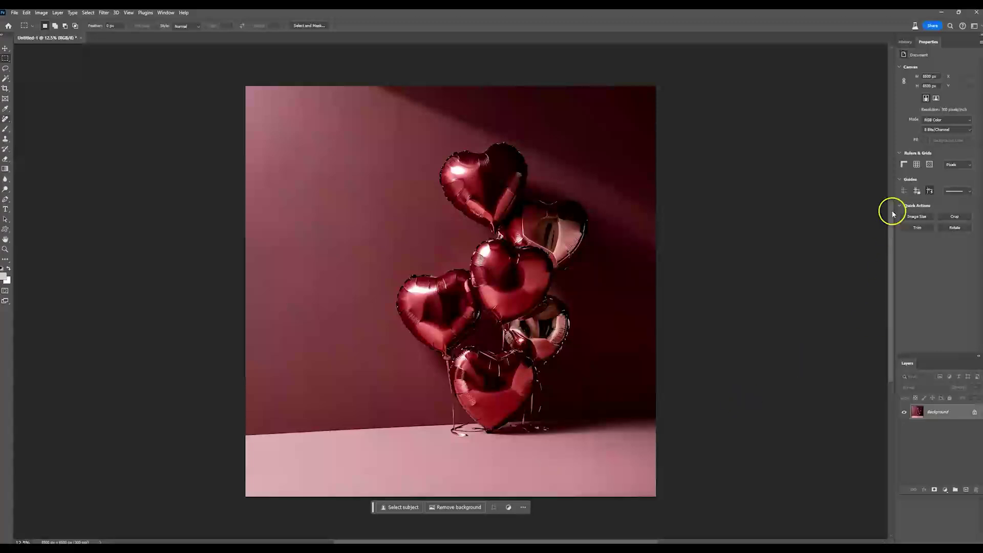
- Revert in History to the photo-moved-right state and marquee the white left strip plus wall sliver
{"action": "left_click", "coordinate": [906, 42]}
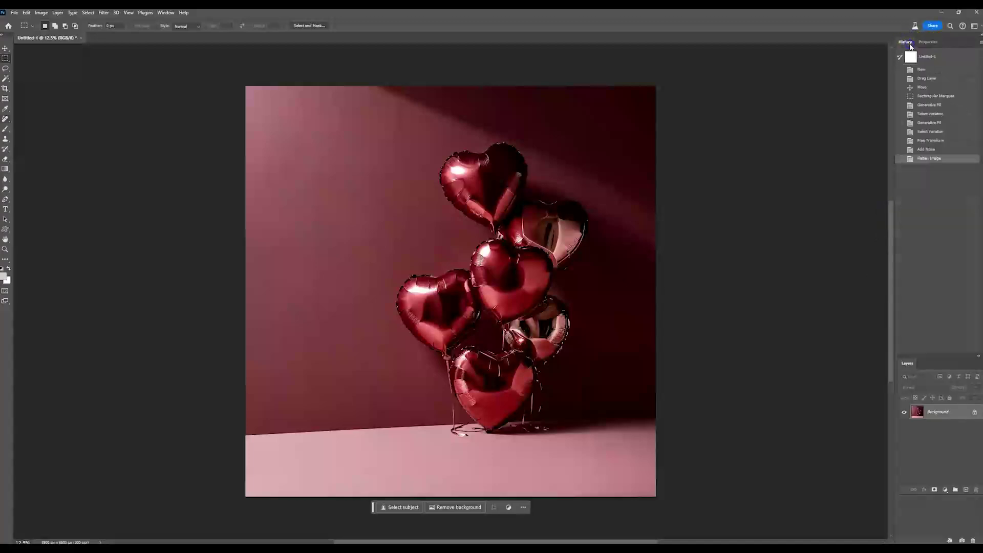
{"action": "left_click", "coordinate": [925, 78]}
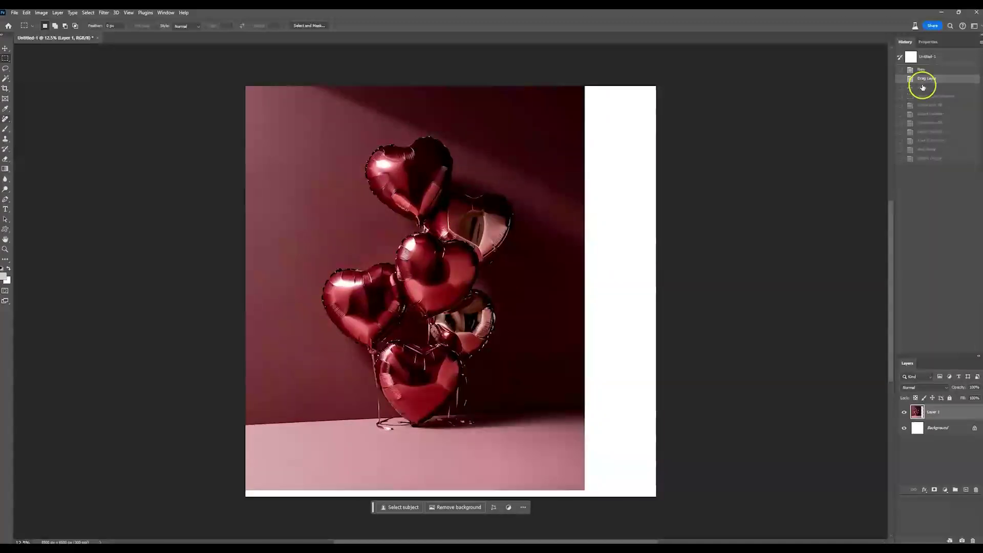
{"action": "left_click", "coordinate": [923, 88]}
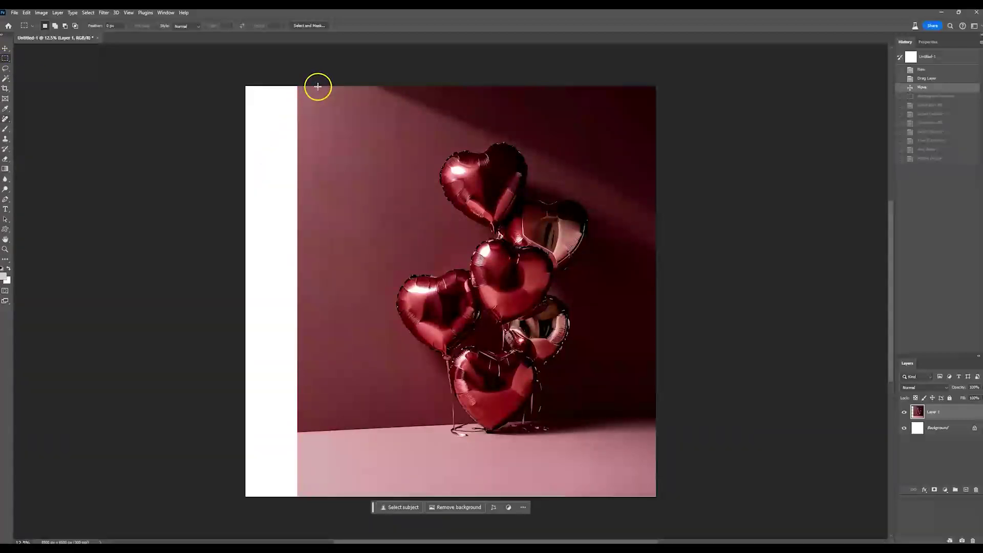
{"action": "left_click_drag", "start_coordinate": [317, 86], "coordinate": [244, 495]}
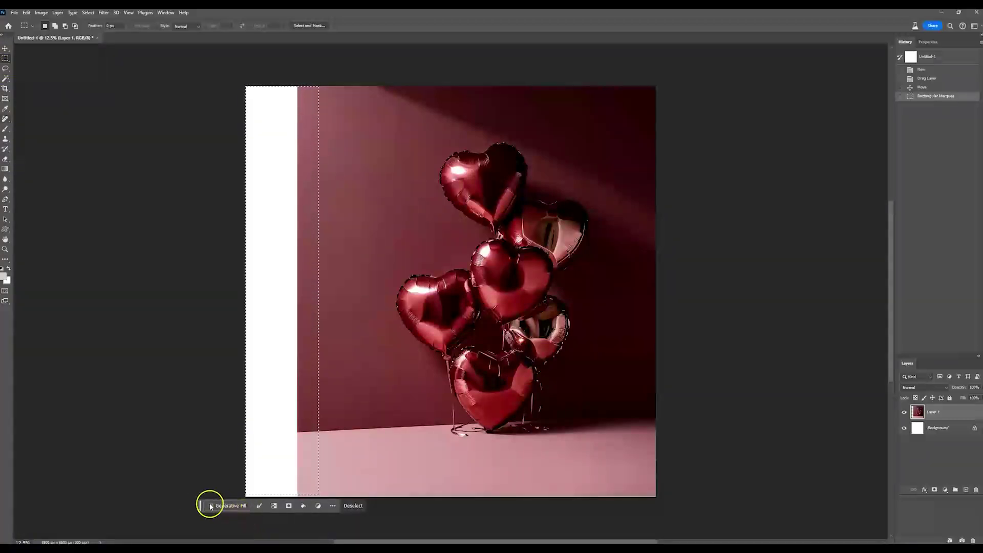
{"action": "left_click_drag", "start_coordinate": [201, 506], "coordinate": [49, 528]}
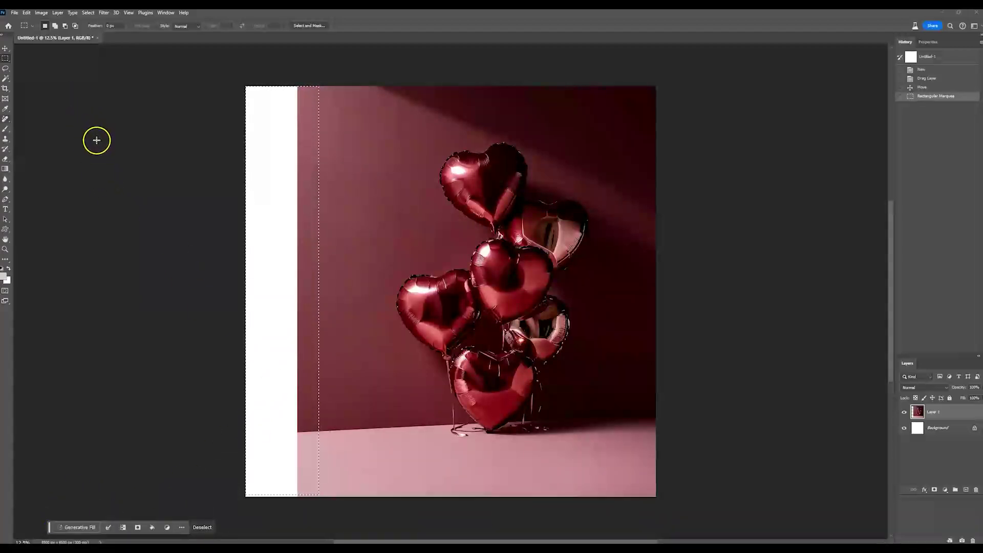
- Launch Edit > Content-Aware Fill on the selected left strip
{"action": "left_click", "coordinate": [26, 13]}
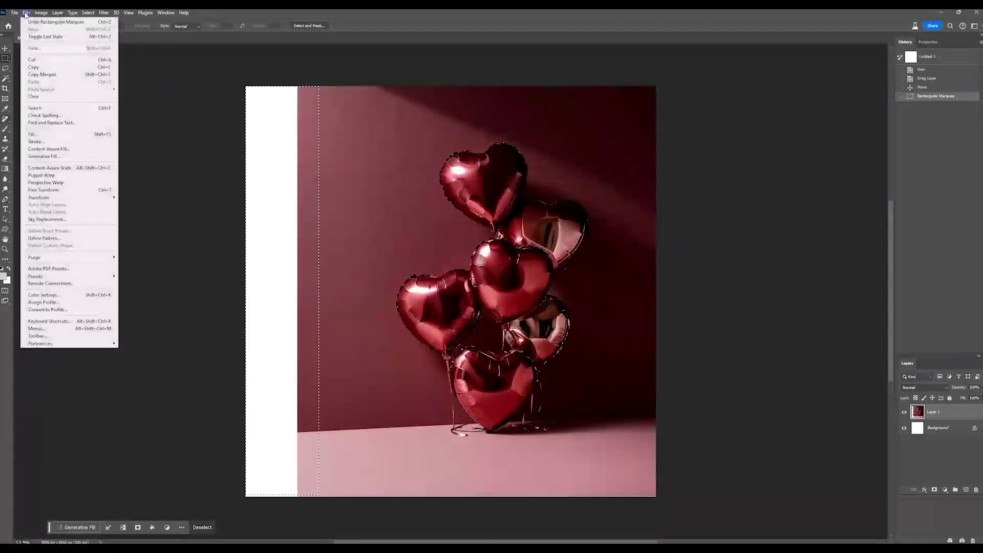
{"action": "left_click", "coordinate": [60, 149]}
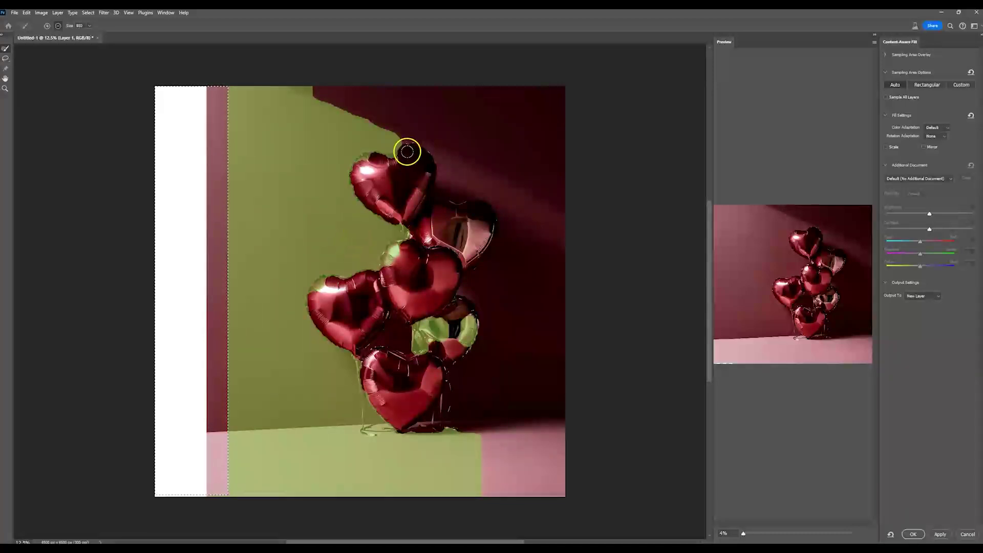
- Remove the top heart surroundings, left heart edge, lower-right balloon and string-side floor from the sampling area
{"action": "left_click_drag", "start_coordinate": [401, 149], "coordinate": [392, 153]}
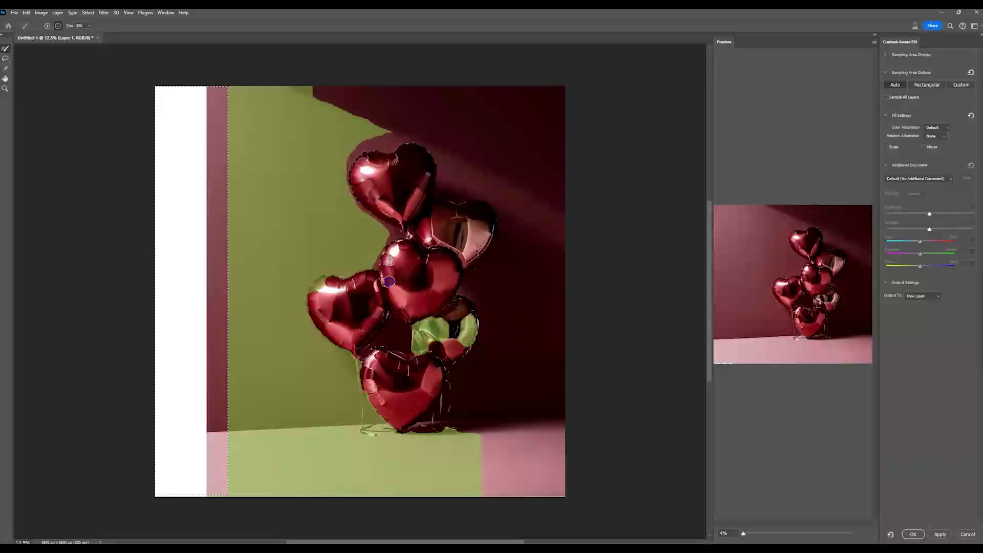
{"action": "mouse_move", "coordinate": [323, 293]}
{"action": "left_mouse_down"}
{"action": "mouse_move", "coordinate": [370, 294]}
{"action": "mouse_move", "coordinate": [323, 294]}
{"action": "left_mouse_up"}
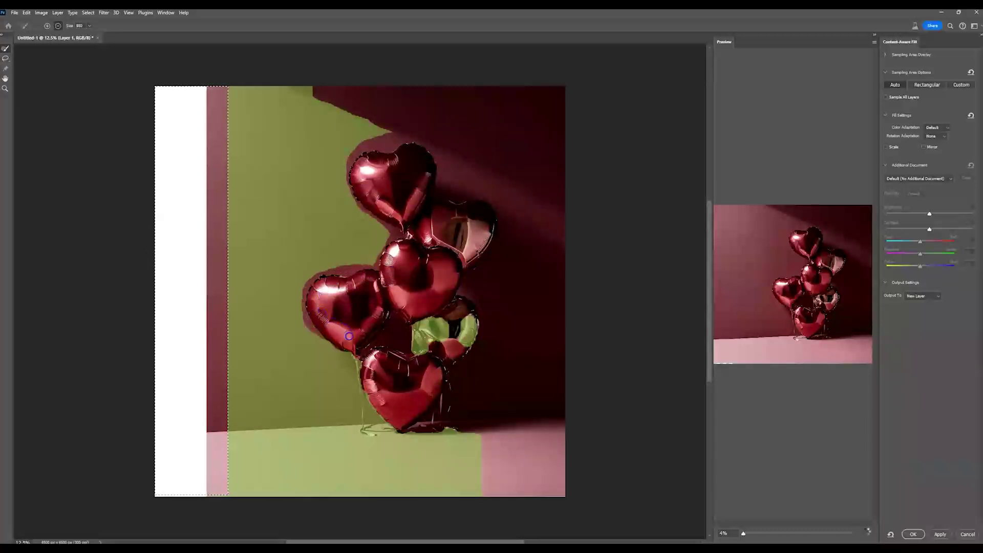
{"action": "mouse_move", "coordinate": [368, 340]}
{"action": "left_mouse_down"}
{"action": "mouse_move", "coordinate": [421, 344]}
{"action": "mouse_move", "coordinate": [441, 333]}
{"action": "left_mouse_up"}
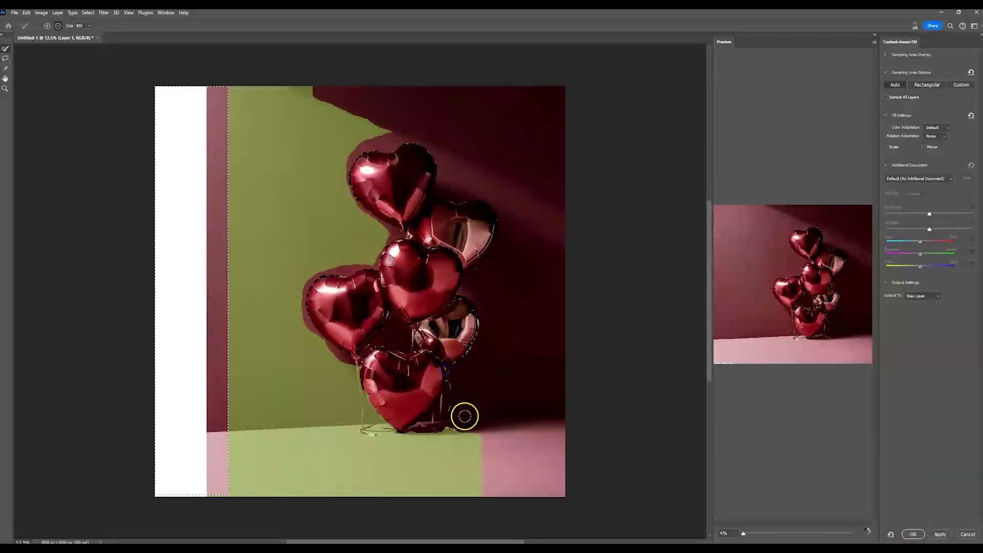
{"action": "mouse_move", "coordinate": [465, 415]}
{"action": "left_mouse_down"}
{"action": "mouse_move", "coordinate": [373, 418]}
{"action": "mouse_move", "coordinate": [367, 365]}
{"action": "left_mouse_up"}
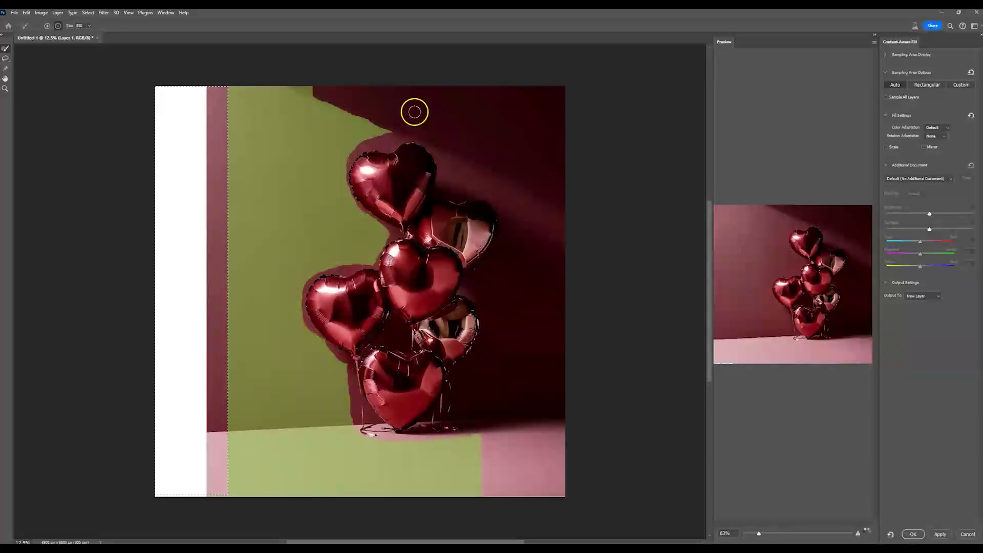
{"action": "mouse_move", "coordinate": [415, 108]}
{"action": "left_mouse_down"}
{"action": "mouse_move", "coordinate": [401, 141]}
{"action": "mouse_move", "coordinate": [364, 110]}
{"action": "mouse_move", "coordinate": [401, 160]}
{"action": "left_mouse_up"}
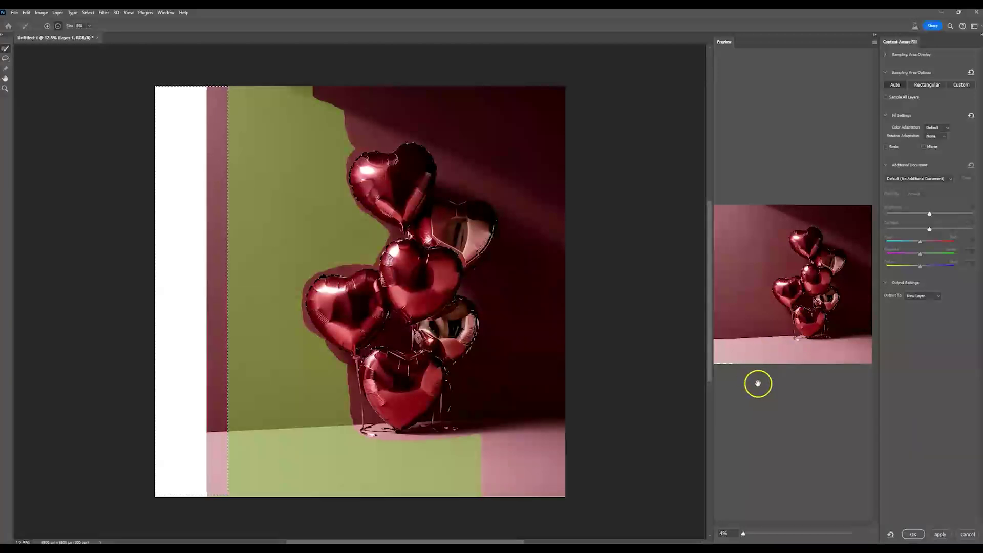
- Apply the Content-Aware Fill to the left strip as a new layer and deselect
{"action": "left_click", "coordinate": [939, 535]}
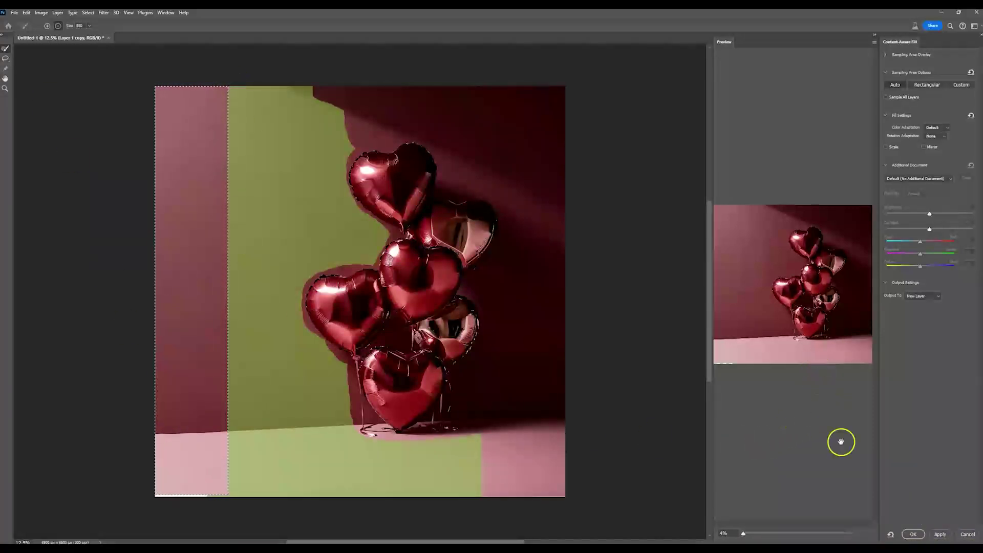
{"action": "left_click", "coordinate": [912, 535]}
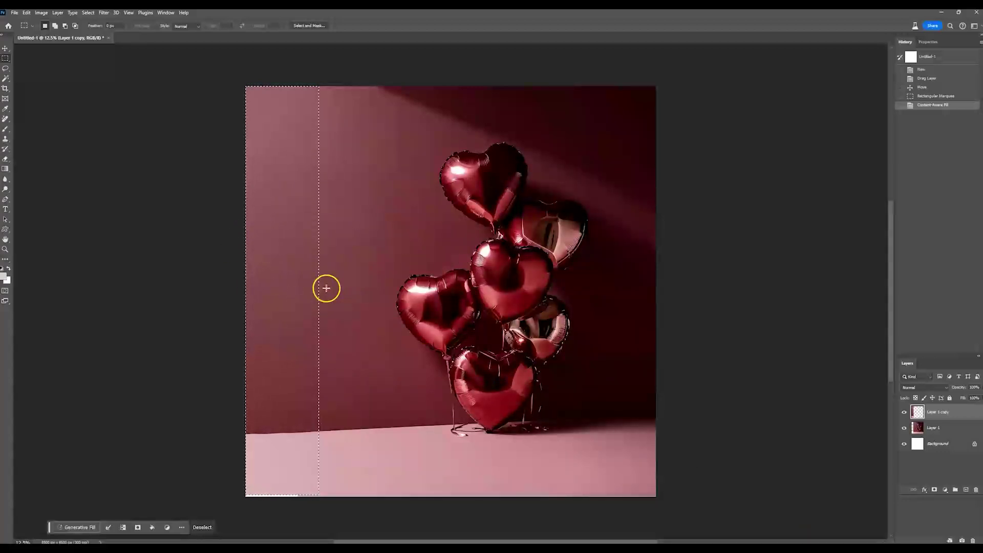
{"action": "left_click", "coordinate": [331, 243]}
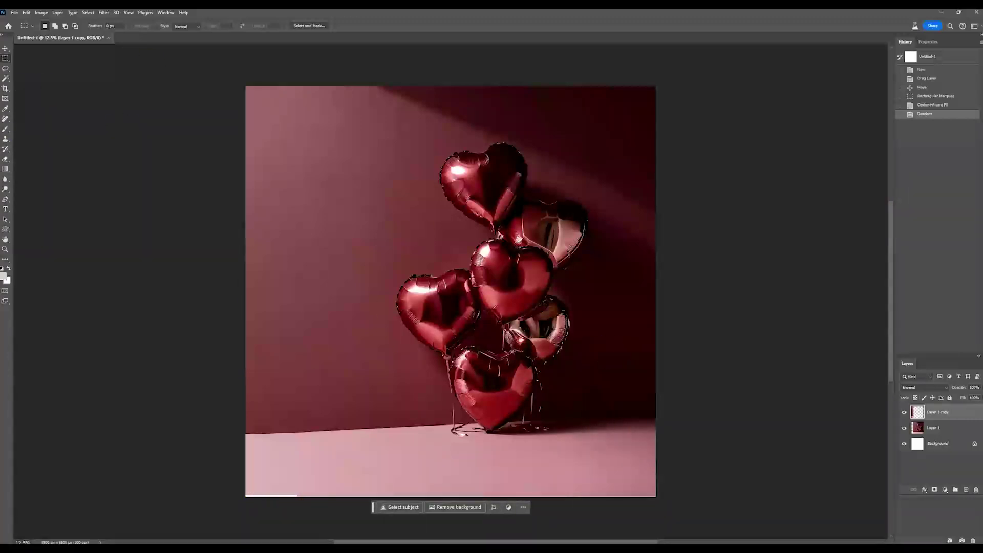
- Free Transform the filled Layer 1 copy, stretching its bottom and top edges to span the full canvas height
{"action": "left_click", "coordinate": [26, 13]}
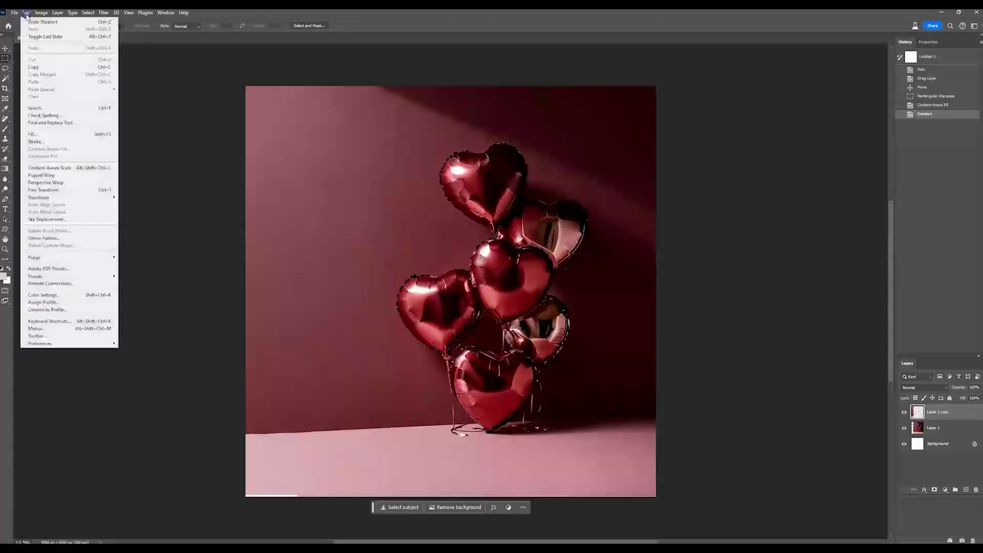
{"action": "left_click", "coordinate": [59, 191]}
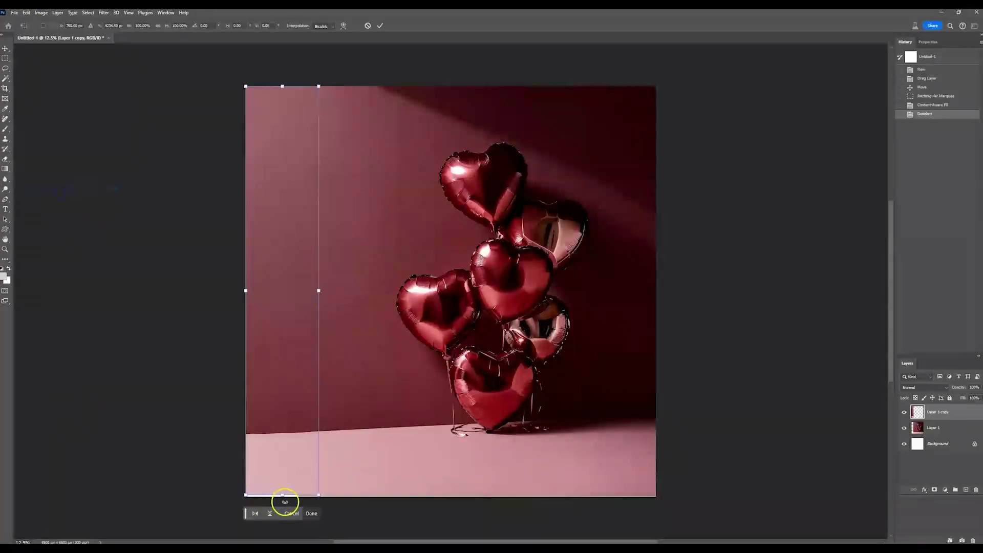
{"action": "left_click_drag", "start_coordinate": [281, 497], "coordinate": [283, 497]}
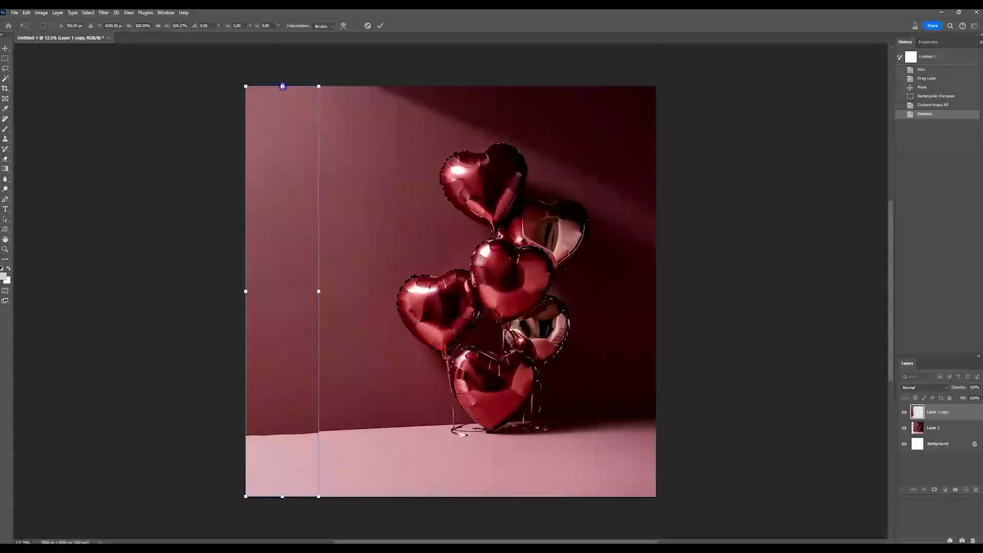
{"action": "left_click_drag", "start_coordinate": [283, 86], "coordinate": [283, 77]}
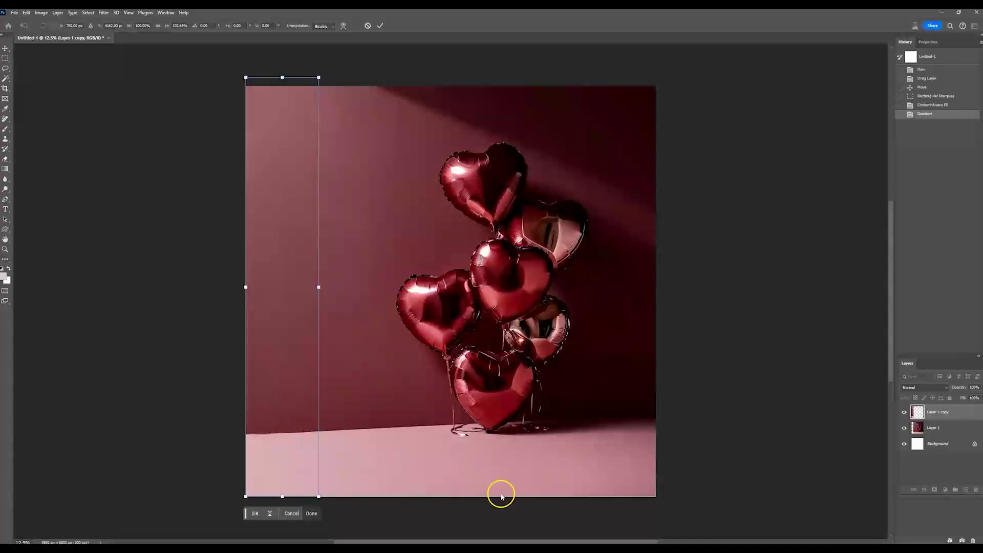
{"action": "left_click", "coordinate": [382, 25]}
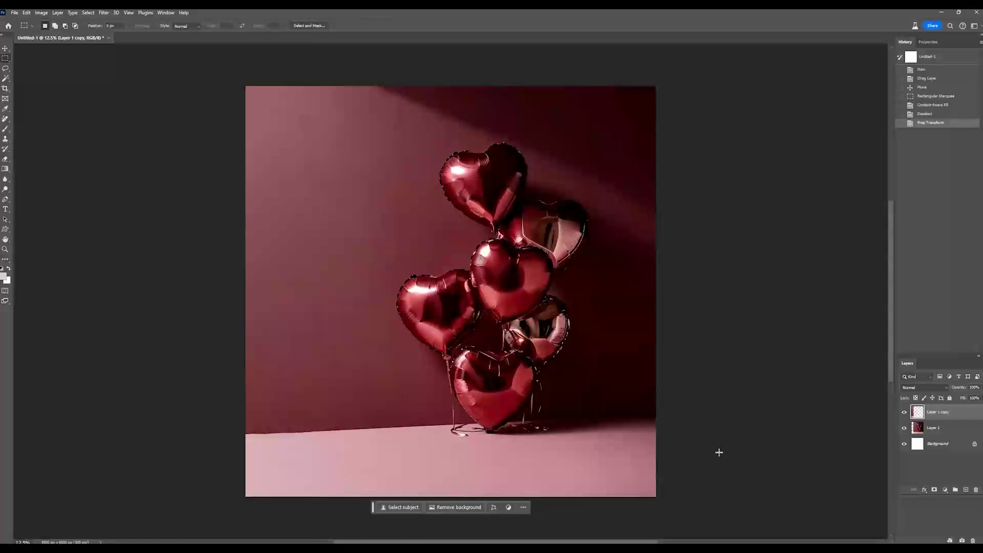
{"action": "left_click", "coordinate": [717, 448]}
{"action": "left_click", "coordinate": [338, 279]}
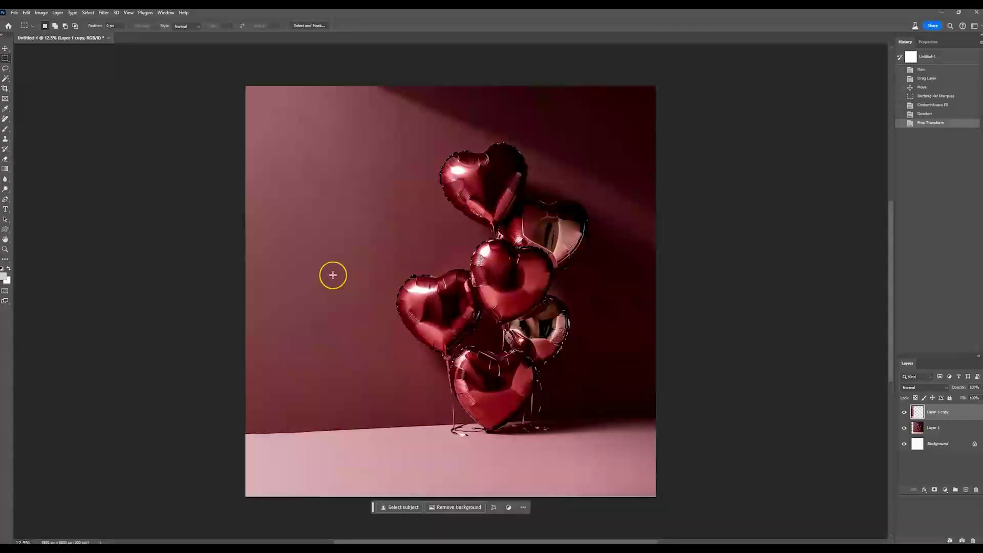